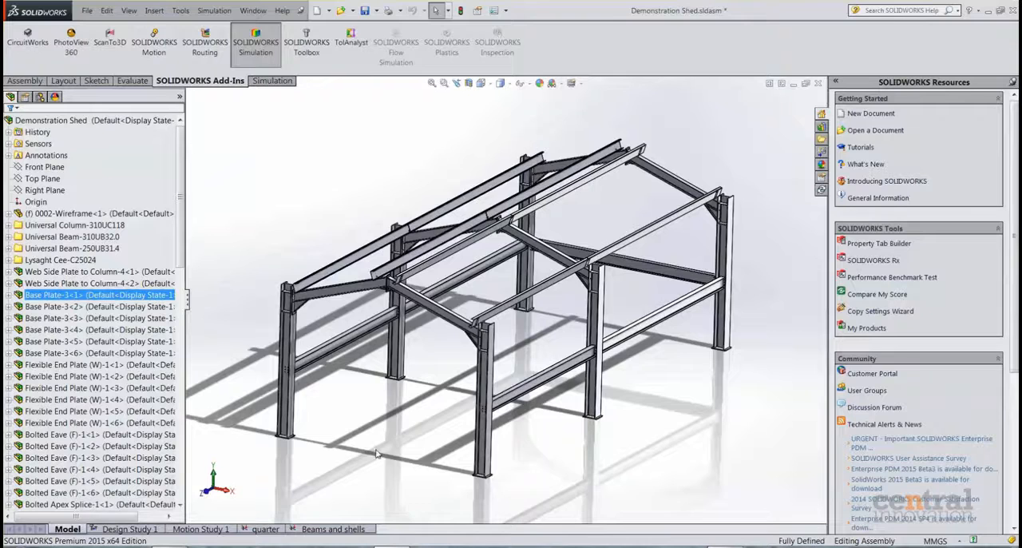
# Examine the shed frame's eave, purlin cleat and column base plate connections up close.
pyautogui.moveTo(390, 446)
pyautogui.mouseDown(button='middle')
pyautogui.moveTo(420, 413)
pyautogui.moveTo(375, 434)
pyautogui.moveTo(399, 429)
pyautogui.moveTo(393, 435)
pyautogui.mouseUp(button='middle')
pyautogui.scroll(-5, 471, 411)
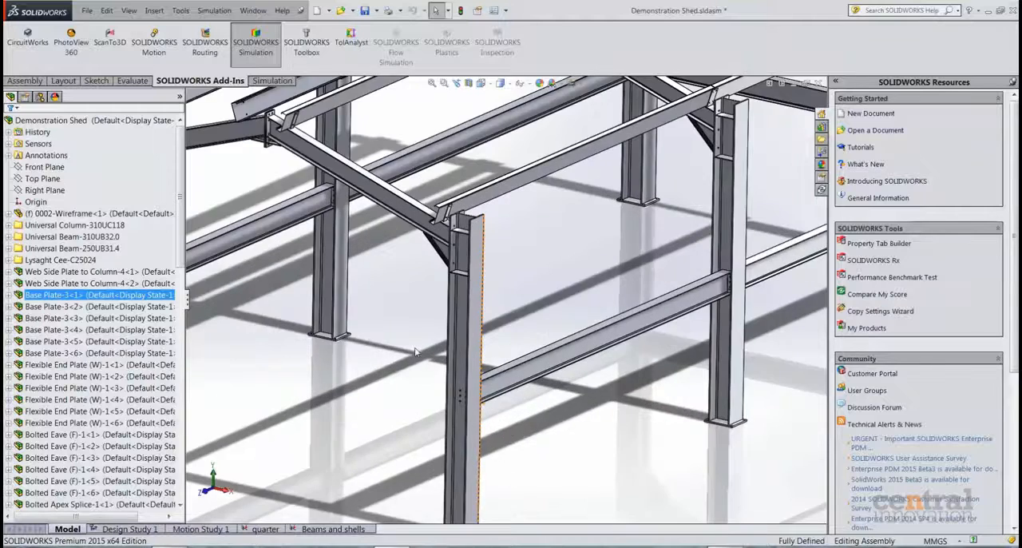
pyautogui.scroll(-3, 474, 241)
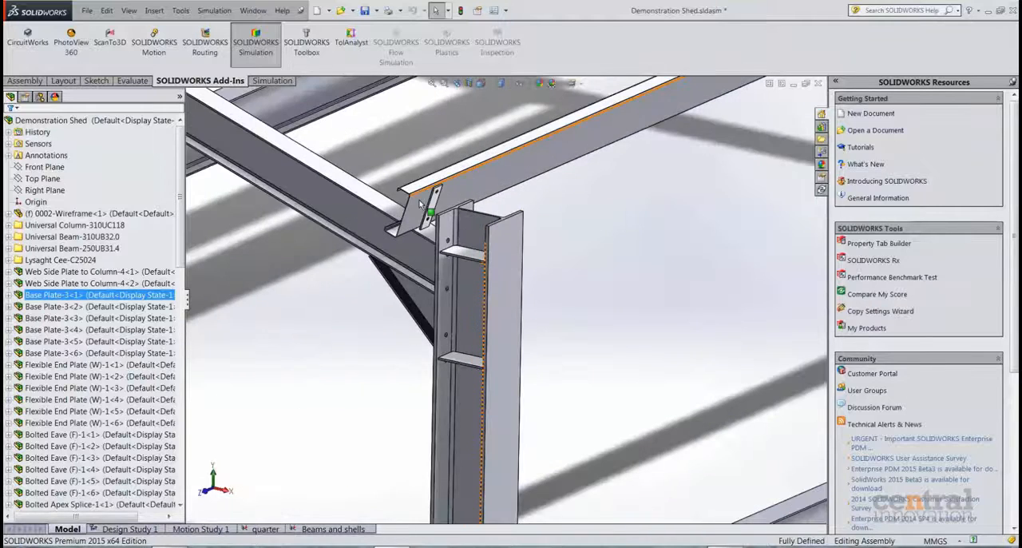
pyautogui.scroll(-1, 475, 234)
pyautogui.scroll(6, 475, 234)
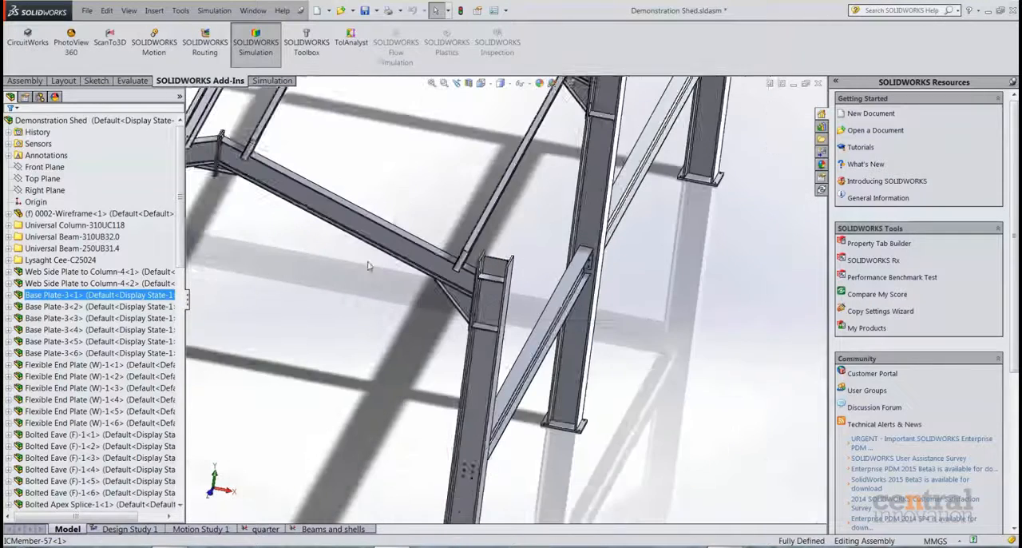
pyautogui.scroll(-4, 443, 239)
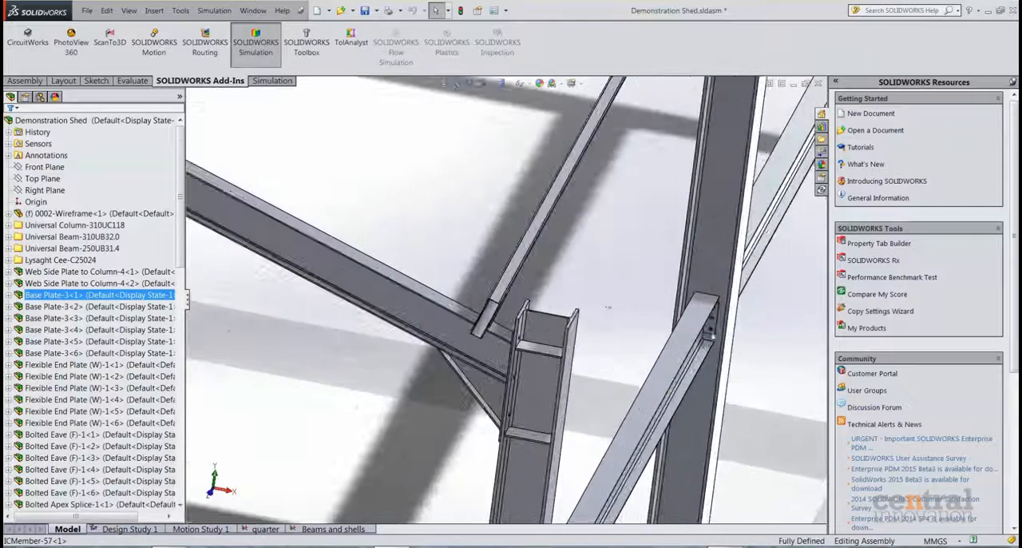
pyautogui.scroll(6, 499, 496)
pyautogui.scroll(-3, 499, 496)
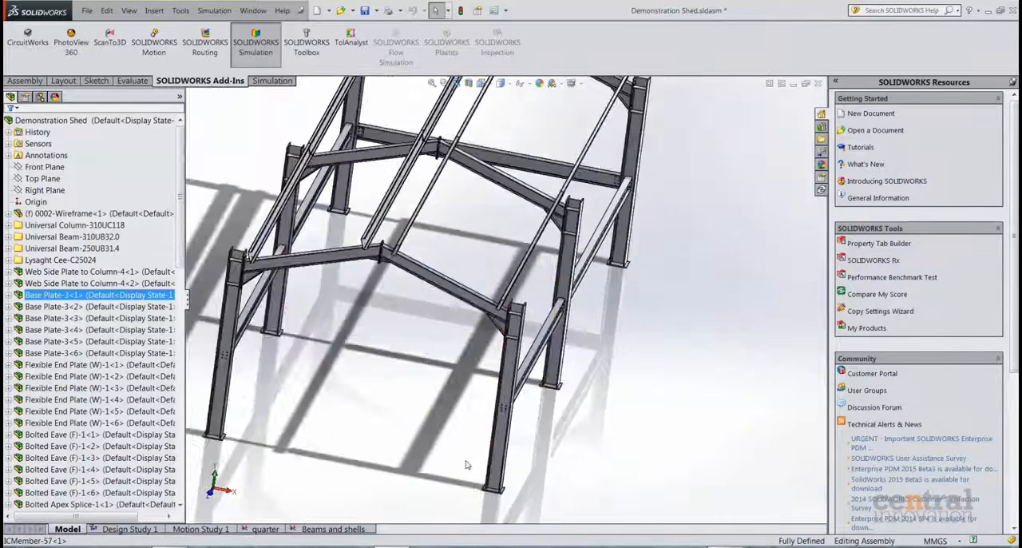
pyautogui.scroll(-4, 504, 491)
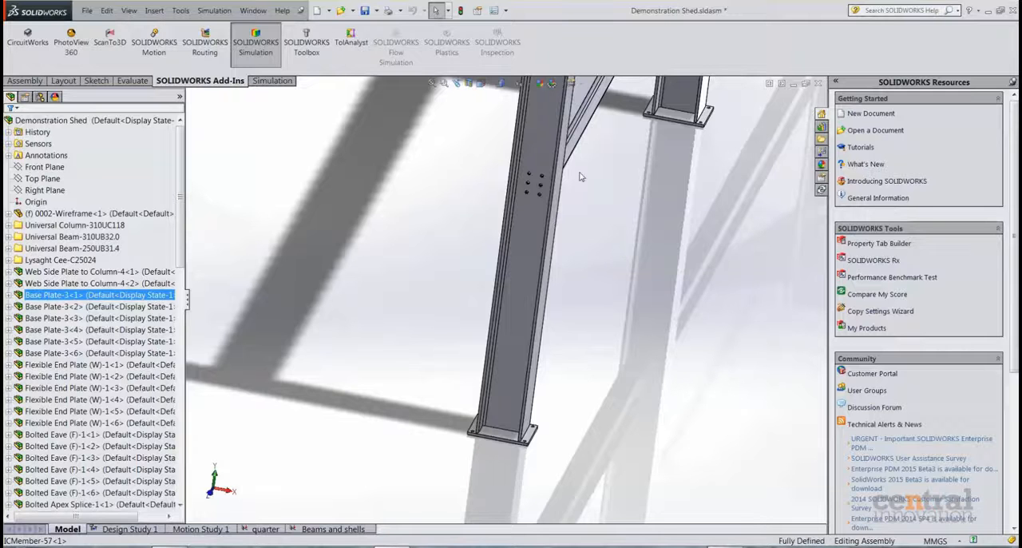
pyautogui.scroll(1, 572, 172)
pyautogui.scroll(4, 481, 239)
pyautogui.moveTo(551, 268); pyautogui.dragTo(473, 253, button='middle')
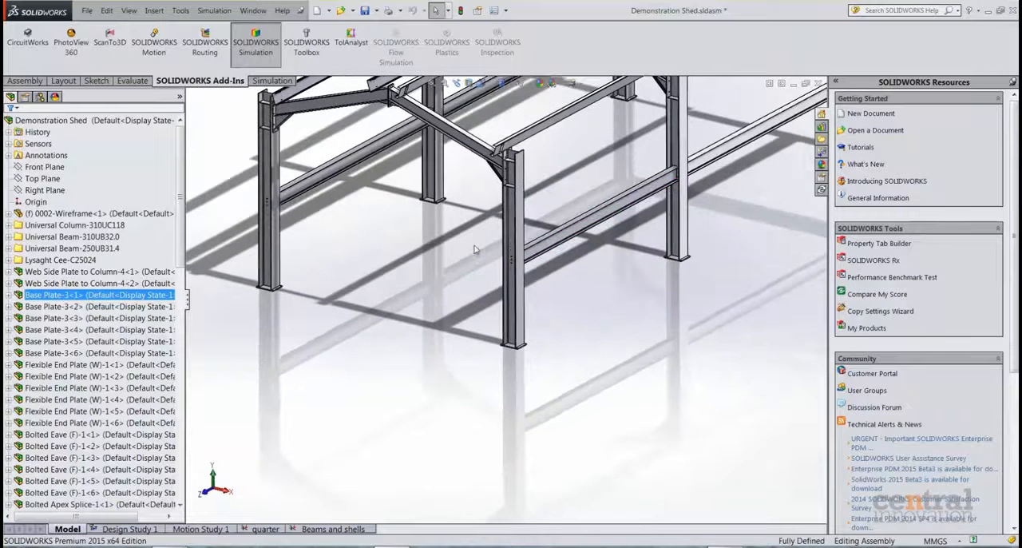
# Examine the complete shed frame, including its roof purlins and three portal frames, from several angles.
pyautogui.press('f')
pyautogui.scroll(-3, 479, 285)
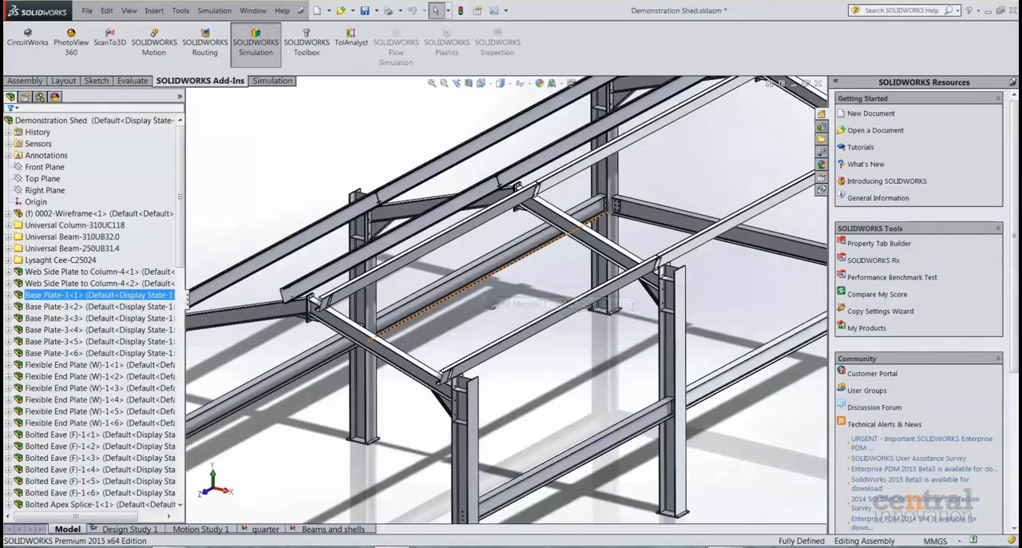
pyautogui.moveTo(481, 286); pyautogui.dragTo(501, 298, button='middle')
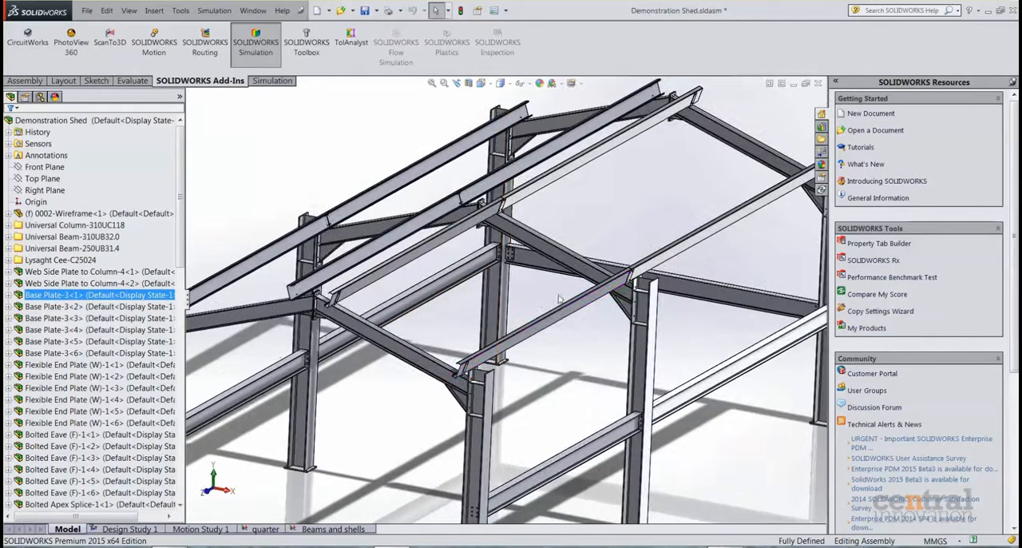
pyautogui.scroll(2, 524, 305)
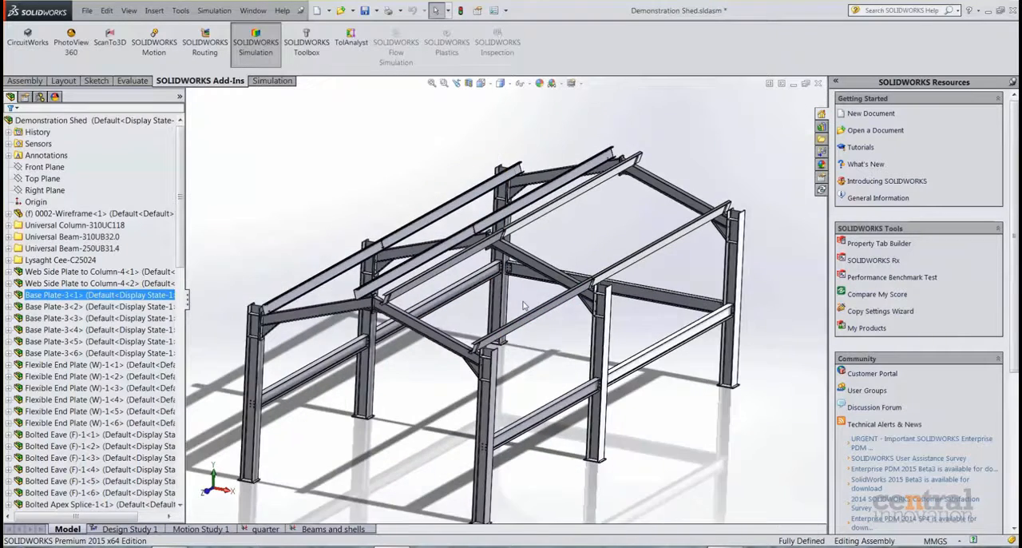
pyautogui.scroll(2, 520, 291)
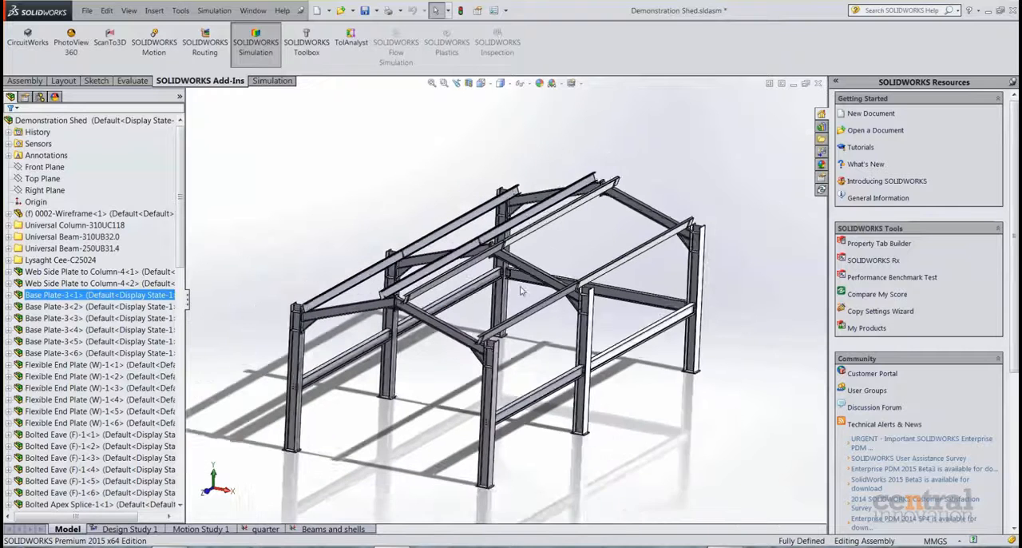
pyautogui.scroll(-2, 457, 366)
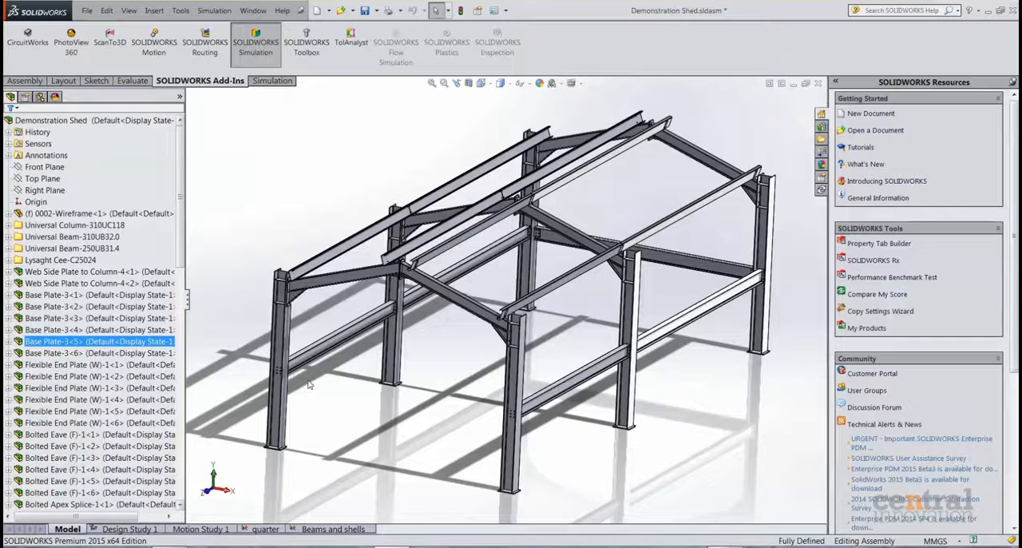
pyautogui.moveTo(185, 218); pyautogui.dragTo(192, 223)
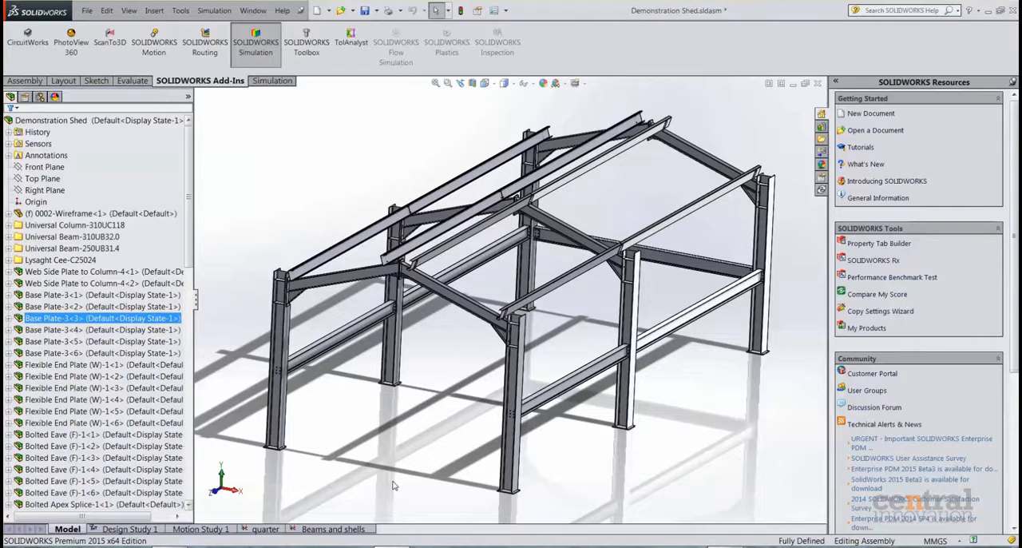
pyautogui.moveTo(361, 399); pyautogui.dragTo(389, 393, button='middle')
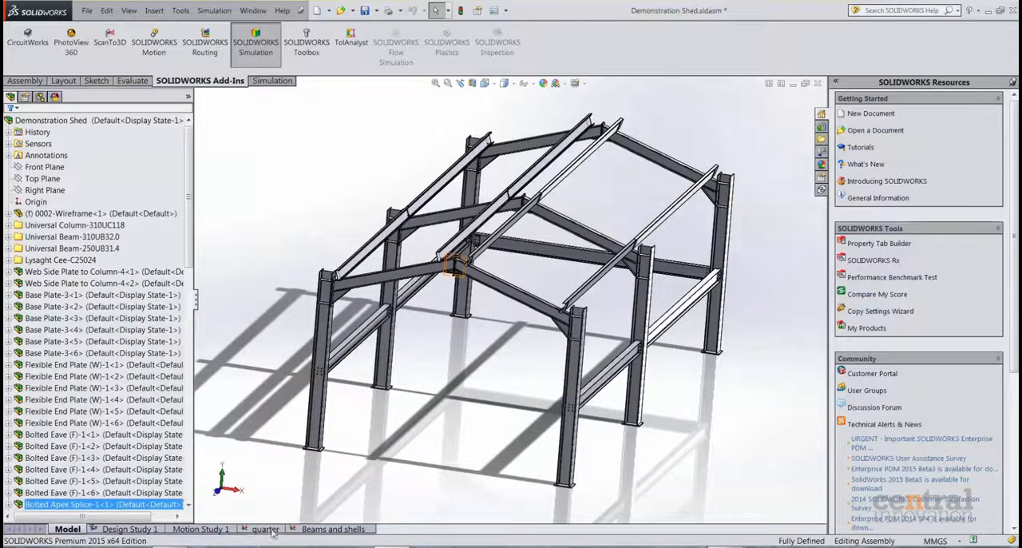
pyautogui.scroll(-2, 447, 395)
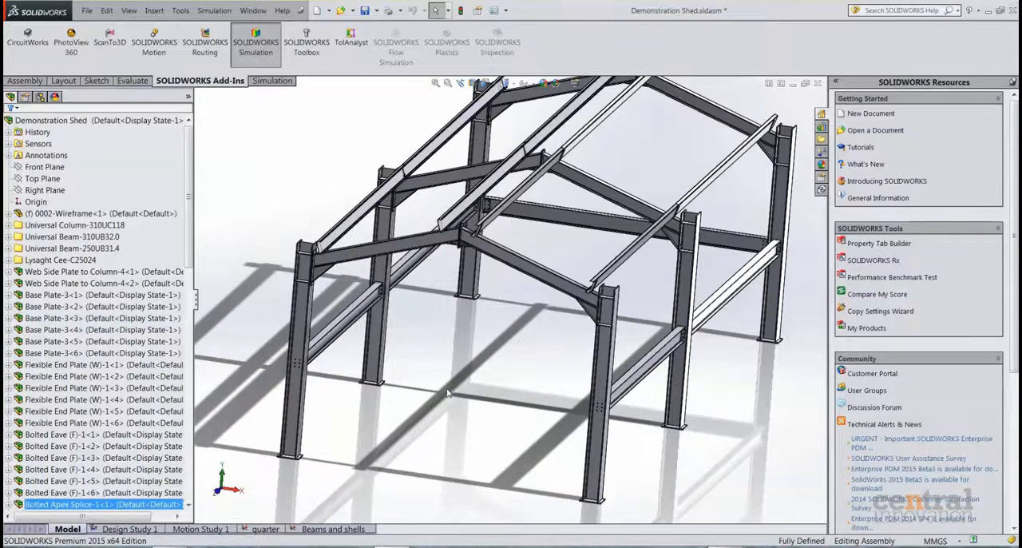
pyautogui.scroll(2, 448, 394)
pyautogui.moveTo(450, 393); pyautogui.dragTo(447, 433, button='middle')
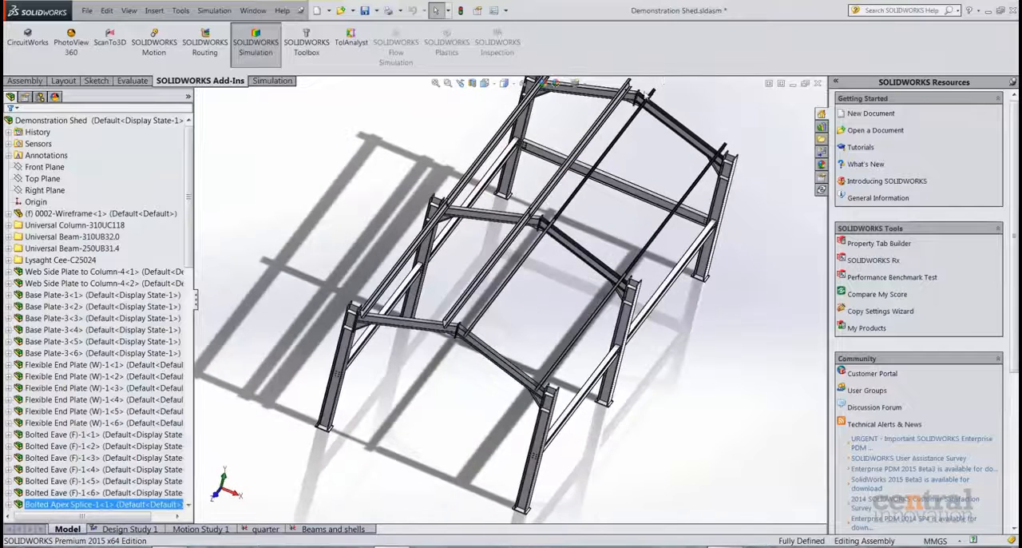
pyautogui.moveTo(595, 150); pyautogui.dragTo(471, 219, button='middle')
pyautogui.moveTo(666, 291); pyautogui.dragTo(415, 215, button='middle')
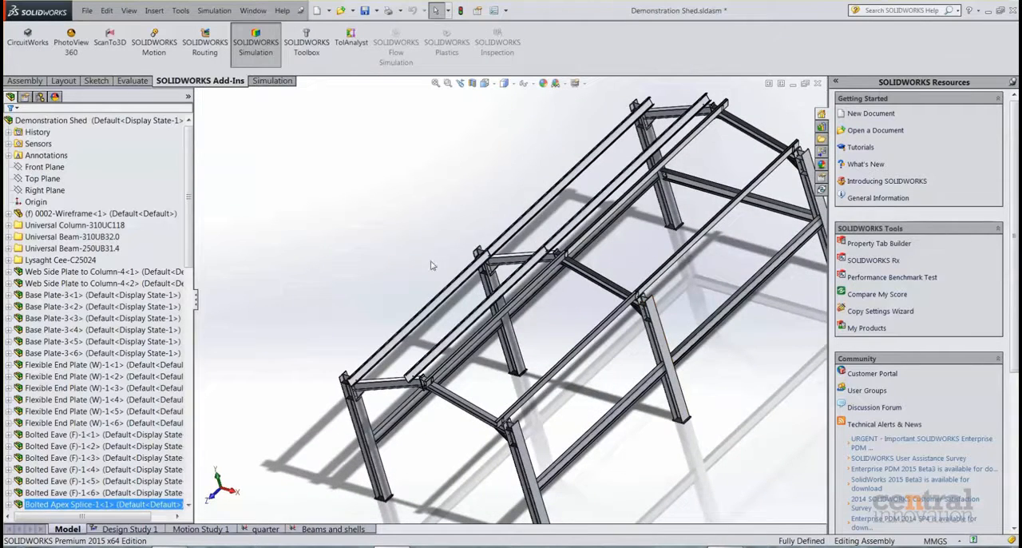
pyautogui.moveTo(370, 227); pyautogui.dragTo(407, 195, button='middle')
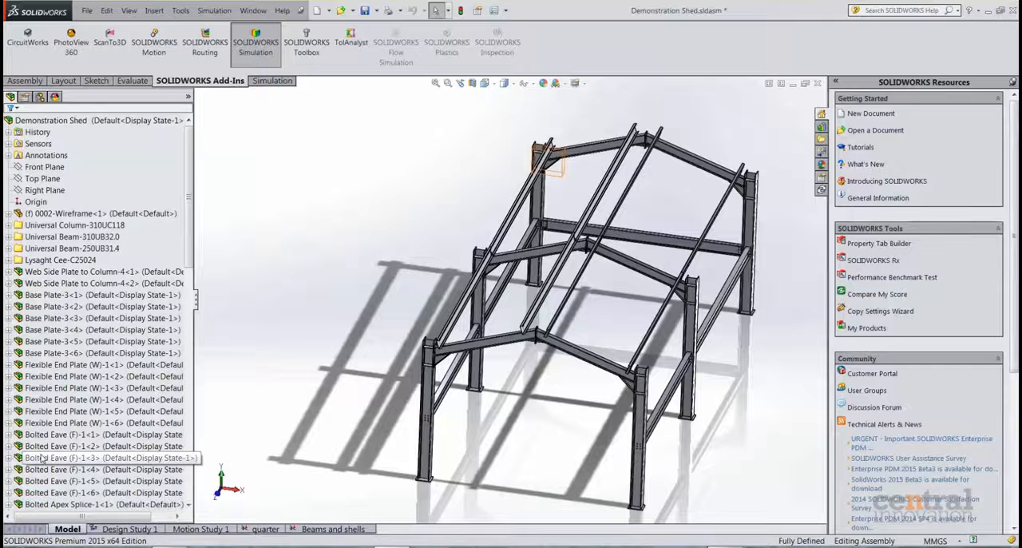
# Activate the "for fea" configuration of the Demonstration Shed assembly and view the reduced frame from another side.
pyautogui.click(40, 97)
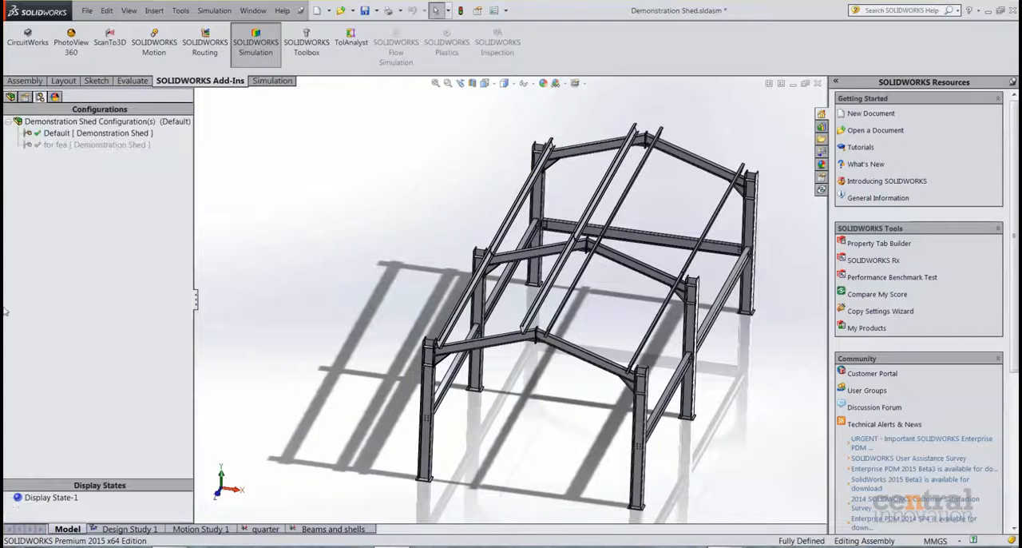
pyautogui.click(99, 145)
pyautogui.doubleClick(100, 144)
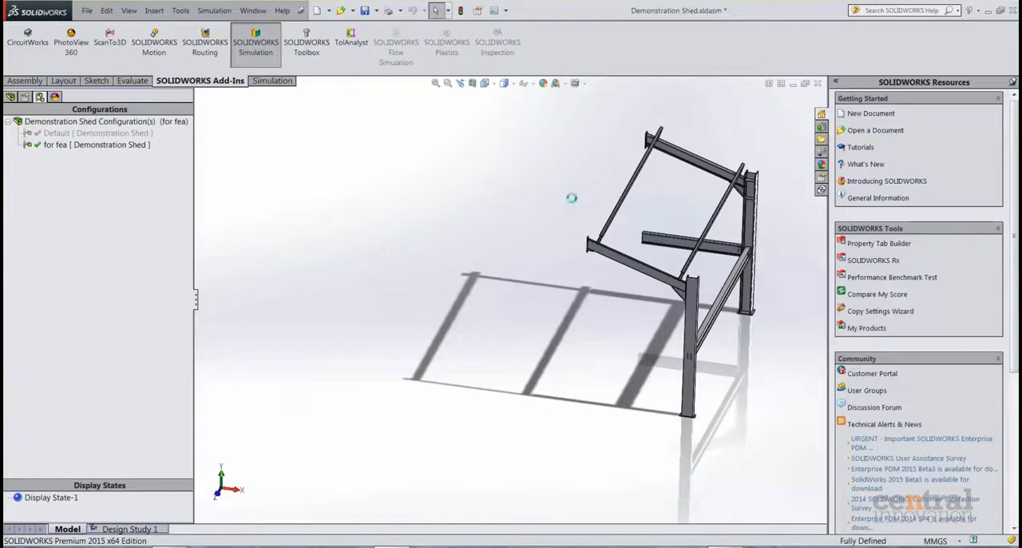
pyautogui.moveTo(651, 175); pyautogui.dragTo(12, 373, button='middle')
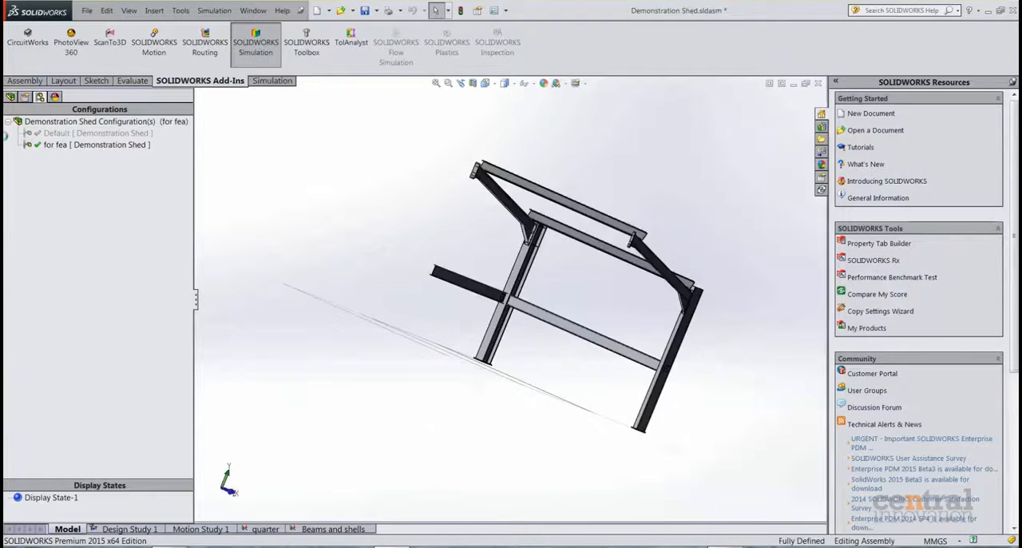
# Browse the assembly's component tree and open the "quarter" simulation study.
pyautogui.click(12, 96)
pyautogui.scroll(-6, 99, 302)
pyautogui.scroll(-13, 99, 300)
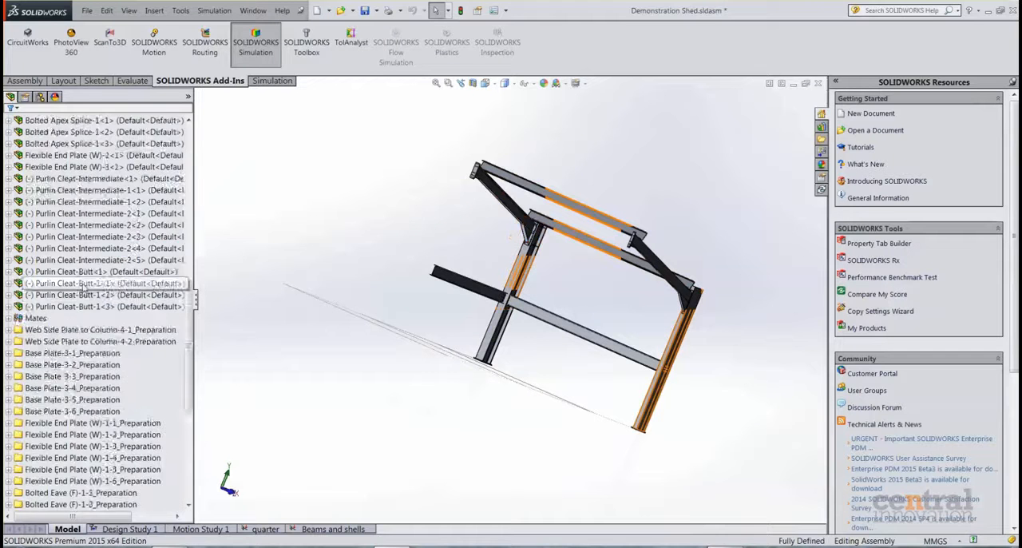
pyautogui.click(51, 414)
pyautogui.moveTo(310, 236); pyautogui.dragTo(276, 281, button='middle')
pyautogui.click(276, 281)
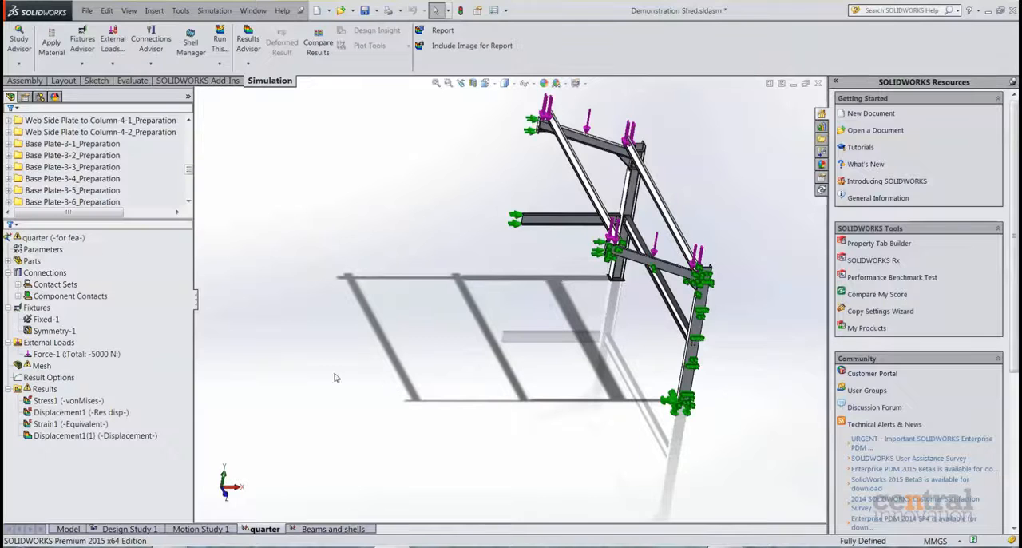
# Open the definition of the Symmetry-1 fixture to review its faces and mirrored preview, and close it without changes.
pyautogui.click(50, 341)
pyautogui.click(49, 334)
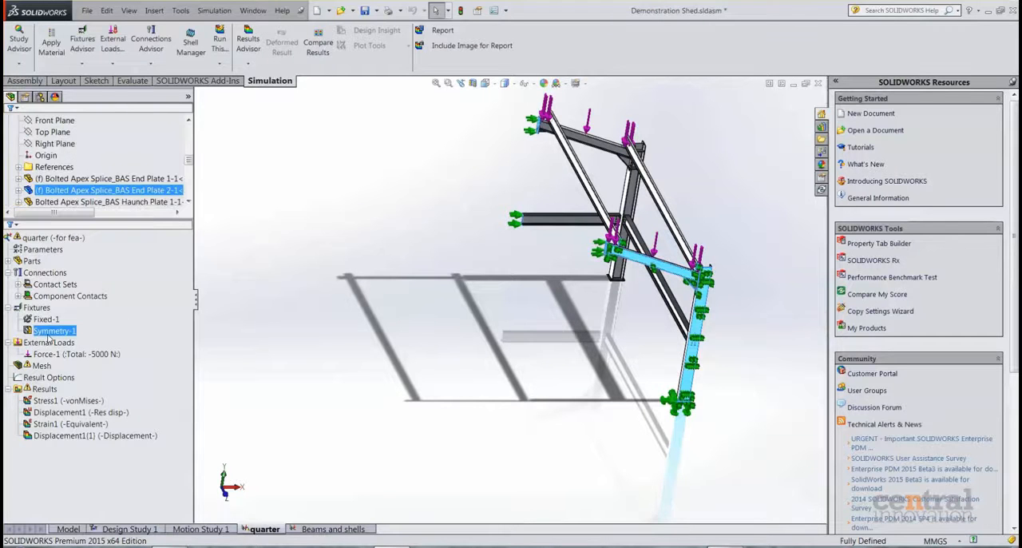
pyautogui.rightClick(50, 336)
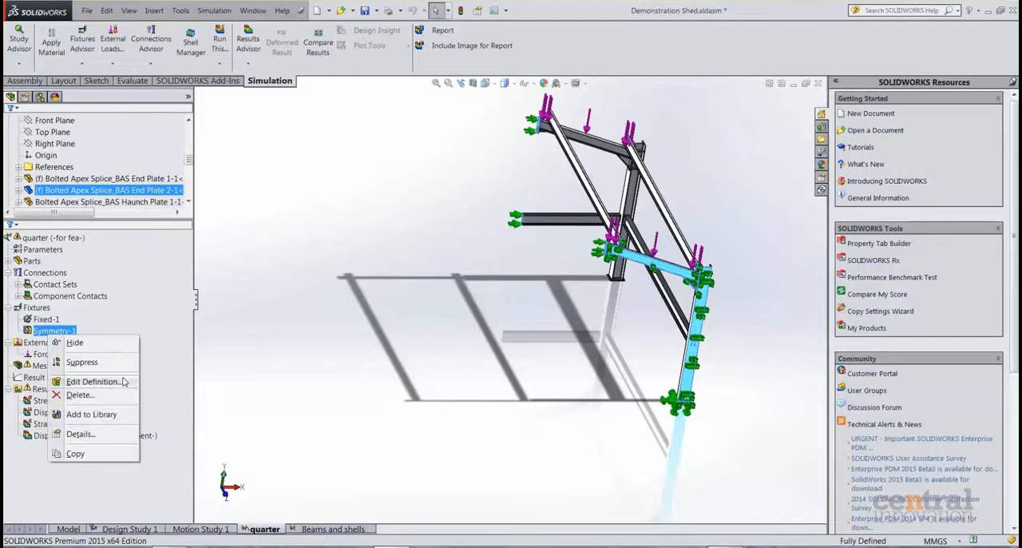
pyautogui.click(93, 382)
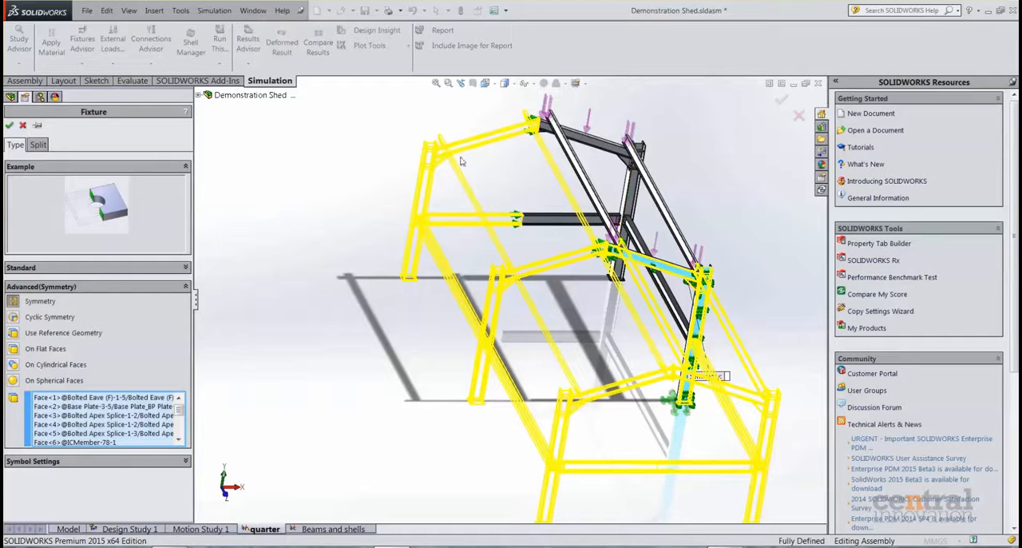
pyautogui.click(22, 125)
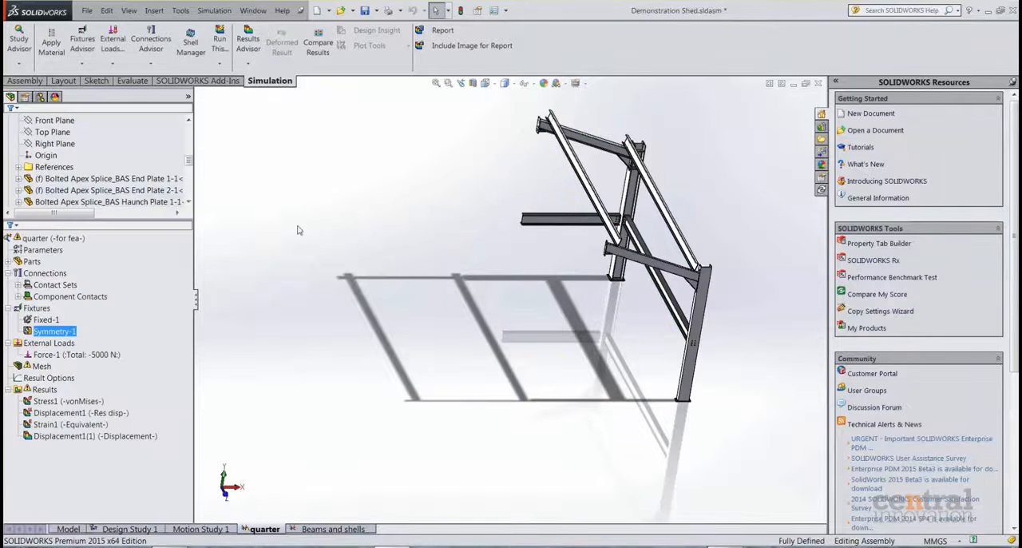
# Examine the quarter frame and inspect which geometry the external load and the Fixed-1 fixture apply to.
pyautogui.moveTo(492, 311); pyautogui.dragTo(492, 298, button='middle')
pyautogui.scroll(-1, 494, 307)
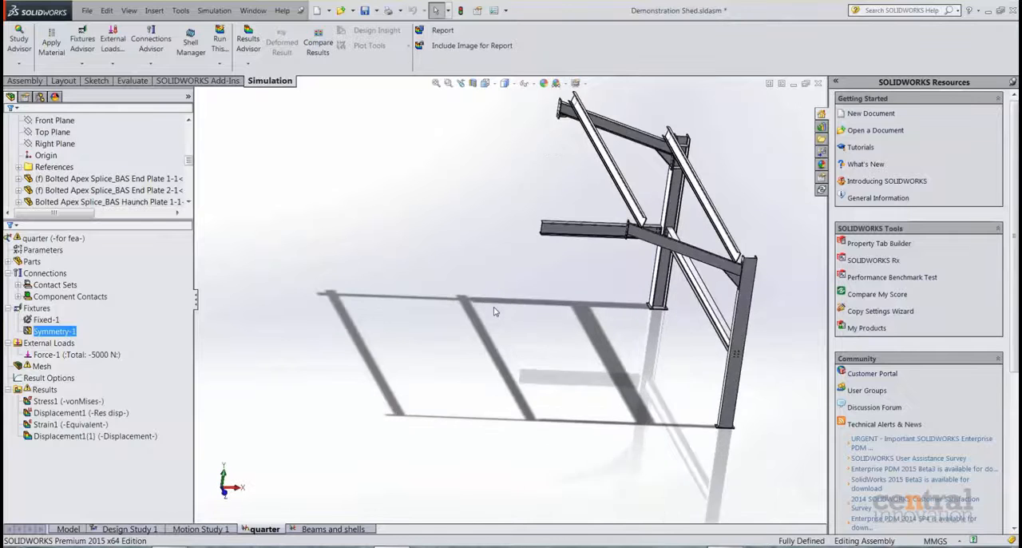
pyautogui.scroll(-1, 494, 311)
pyautogui.scroll(1, 497, 310)
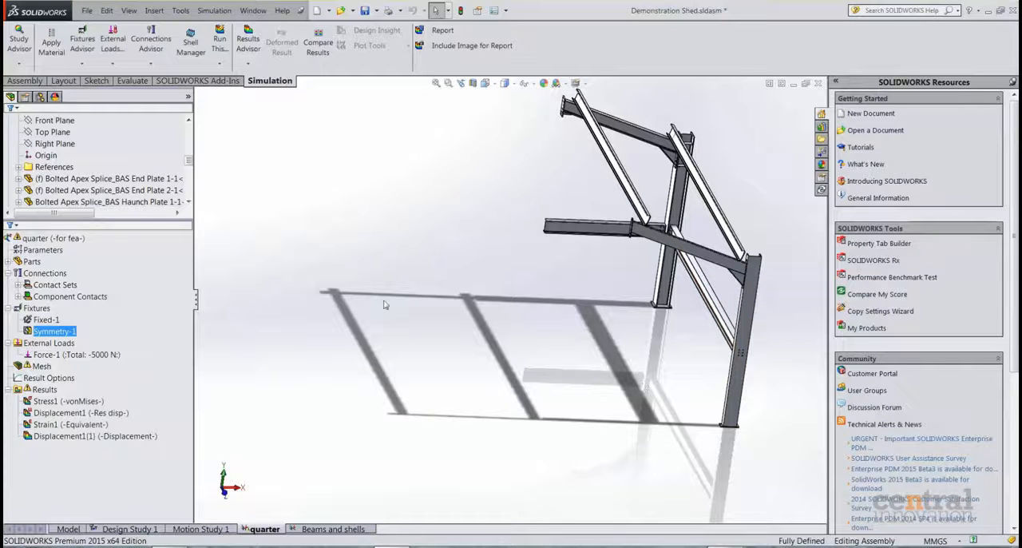
pyautogui.scroll(8, 152, 182)
pyautogui.click(91, 356)
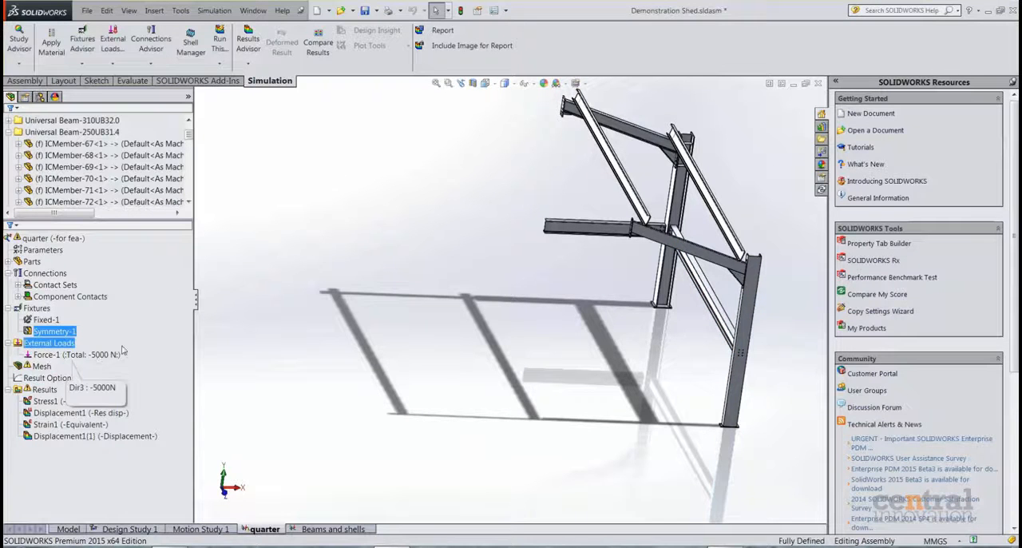
pyautogui.click(52, 321)
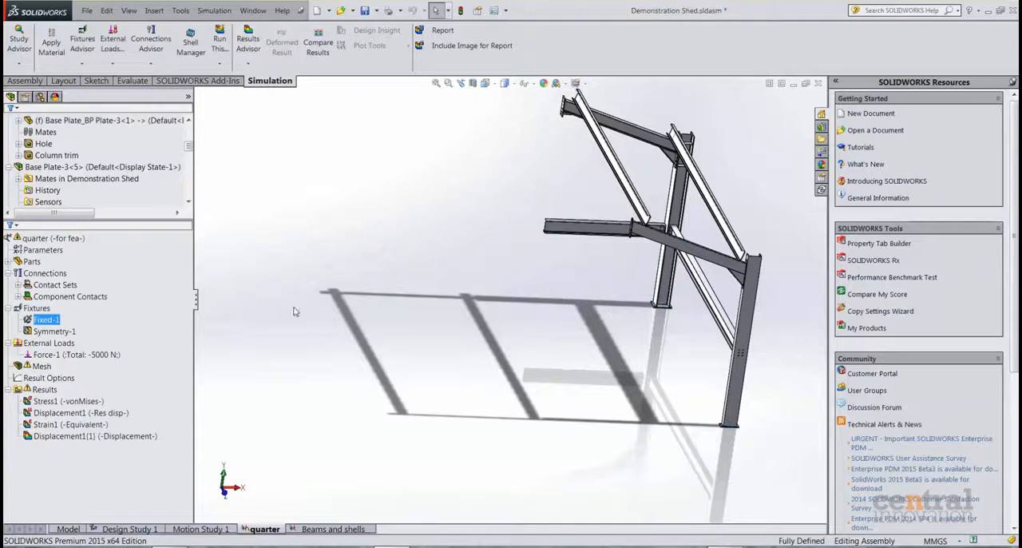
# Display the Stress1 von Mises plot and examine the deformed full frame from several angles.
pyautogui.click(50, 413)
pyautogui.click(48, 401)
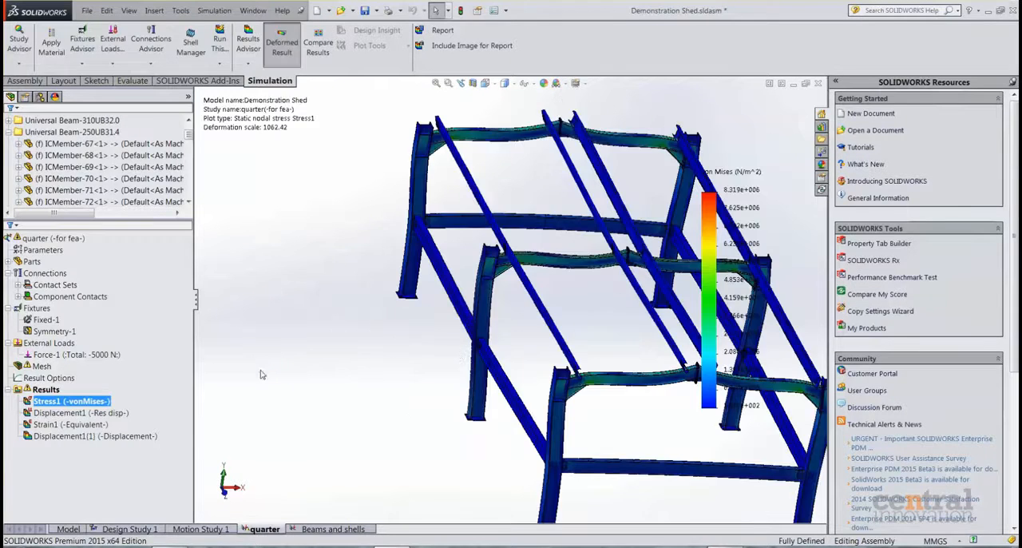
pyautogui.moveTo(645, 351); pyautogui.dragTo(585, 316, button='middle')
pyautogui.scroll(-4, 582, 315)
pyautogui.scroll(-1, 459, 289)
pyautogui.scroll(-2, 459, 288)
pyautogui.moveTo(508, 309); pyautogui.dragTo(528, 289, button='middle')
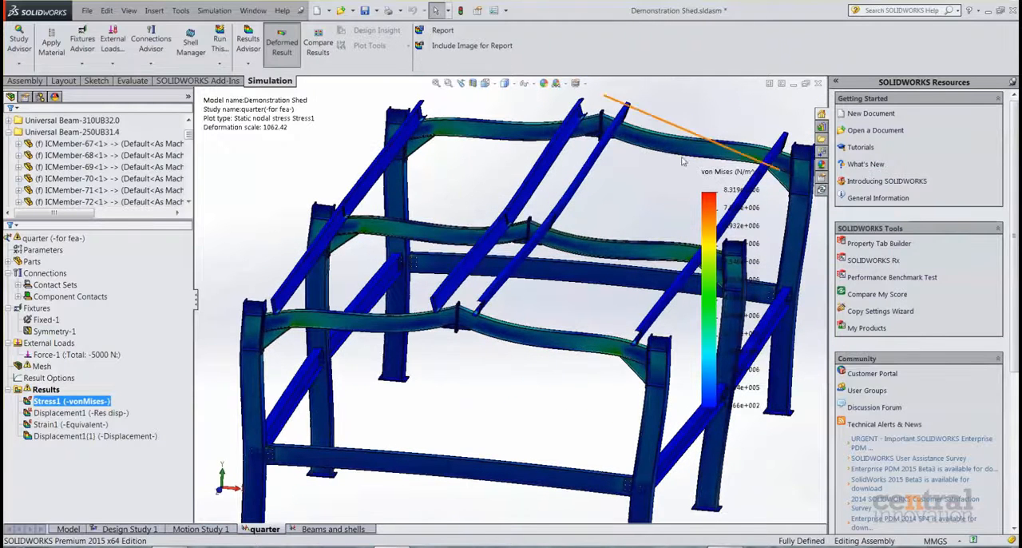
pyautogui.scroll(3, 637, 195)
pyautogui.scroll(-2, 635, 192)
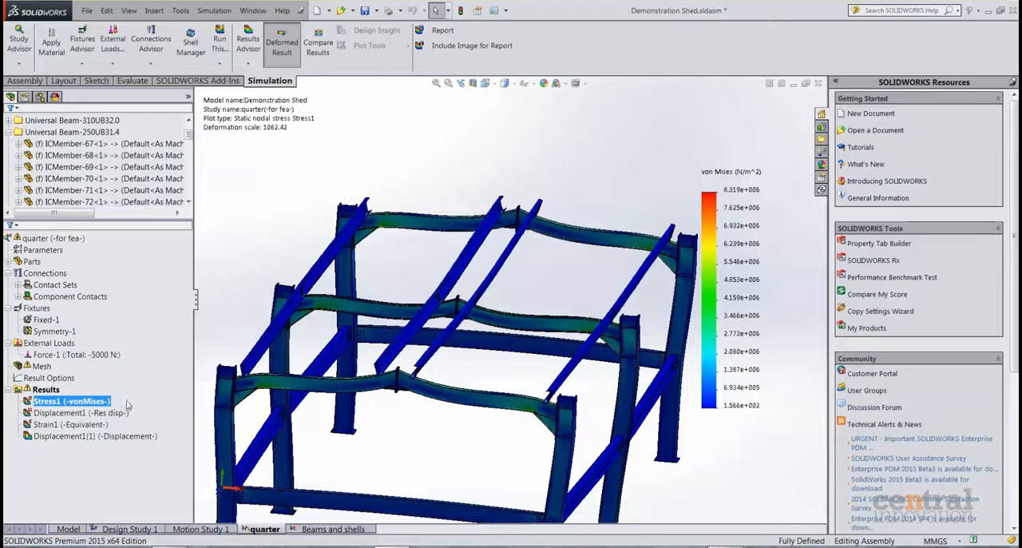
pyautogui.scroll(2, 279, 261)
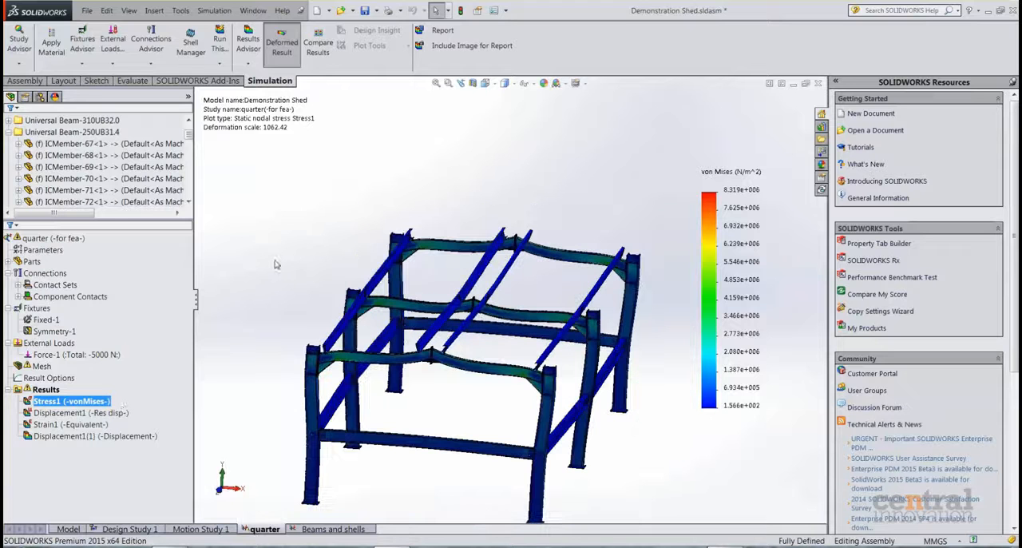
# Animate the Stress1 plot, examine the frame's deformation and stress scale, and close the animation.
pyautogui.rightClick(98, 403)
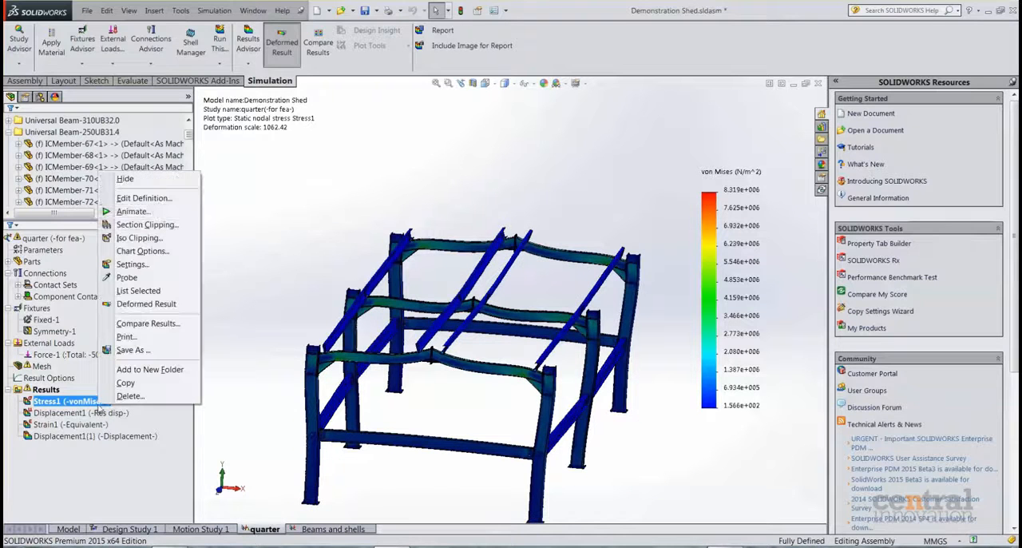
pyautogui.click(132, 212)
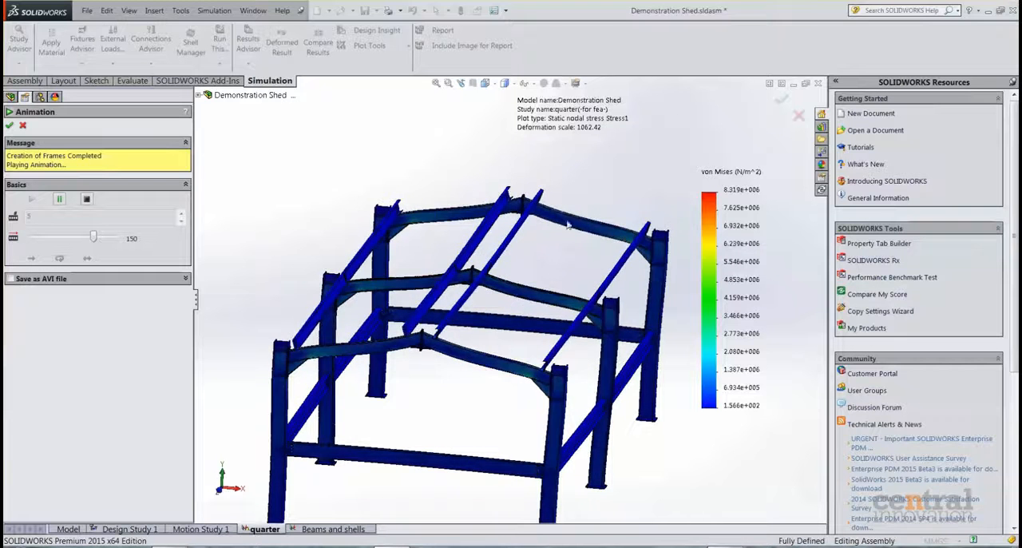
pyautogui.scroll(-2, 383, 206)
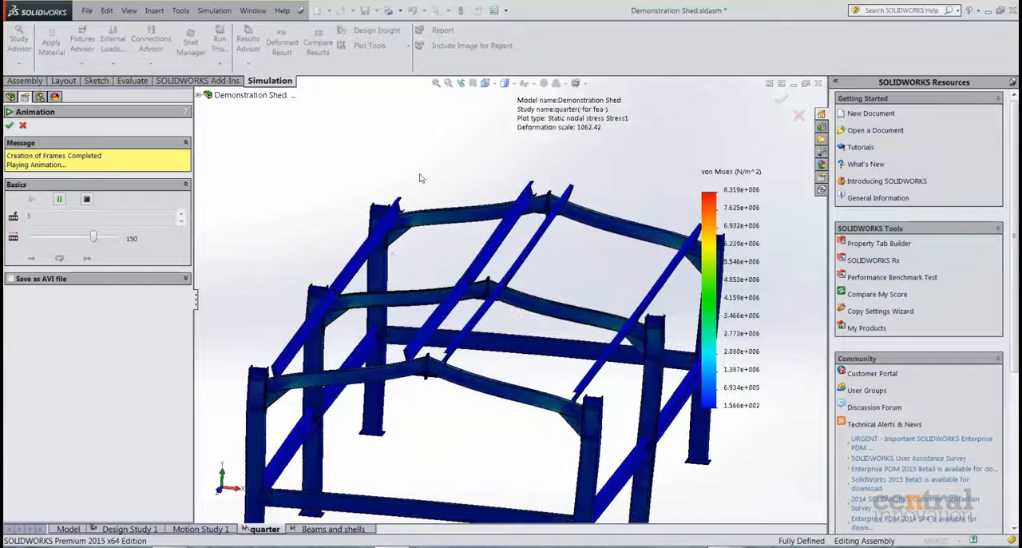
pyautogui.scroll(1, 403, 242)
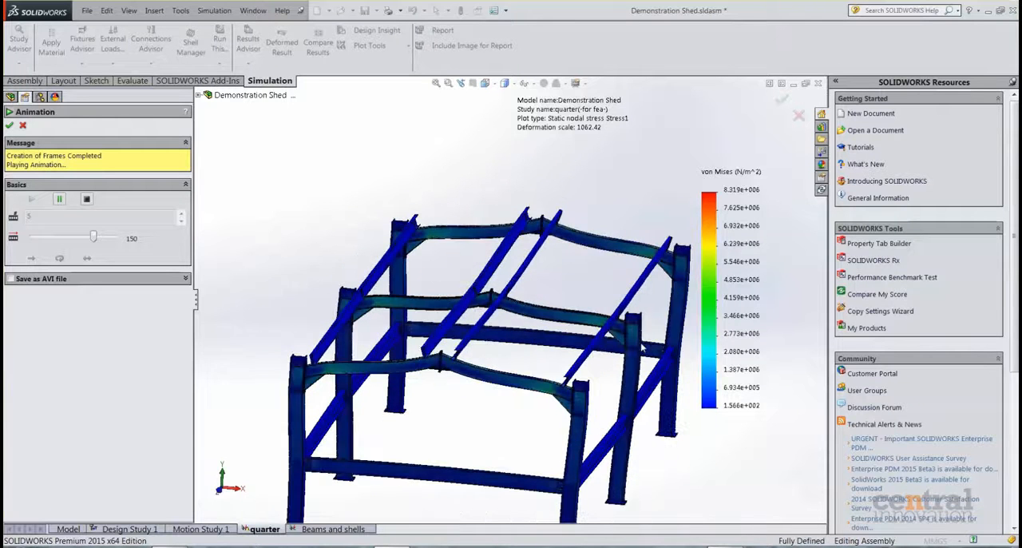
pyautogui.scroll(-1, 575, 296)
pyautogui.scroll(2, 653, 357)
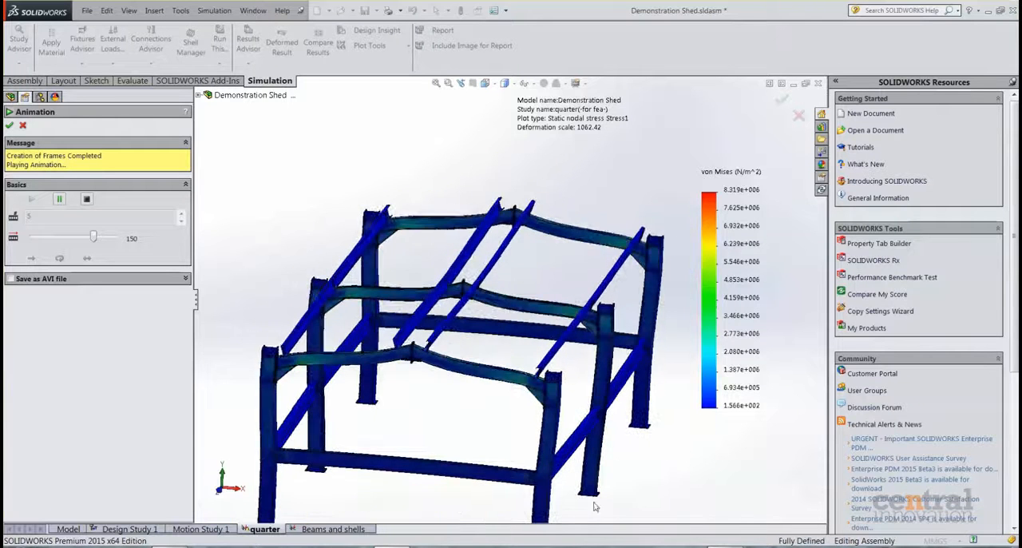
pyautogui.scroll(-2, 627, 299)
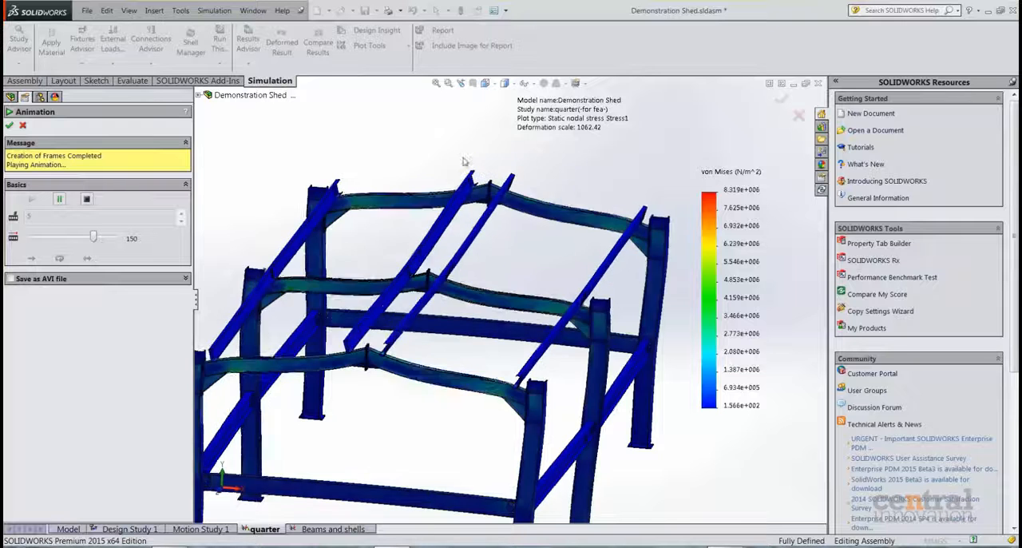
pyautogui.click(22, 126)
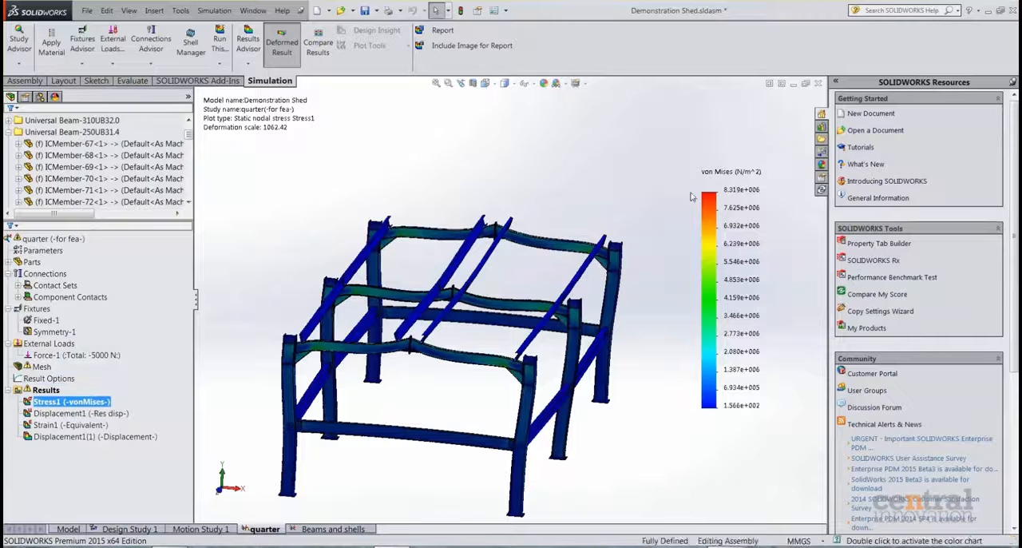
pyautogui.scroll(3, 695, 205)
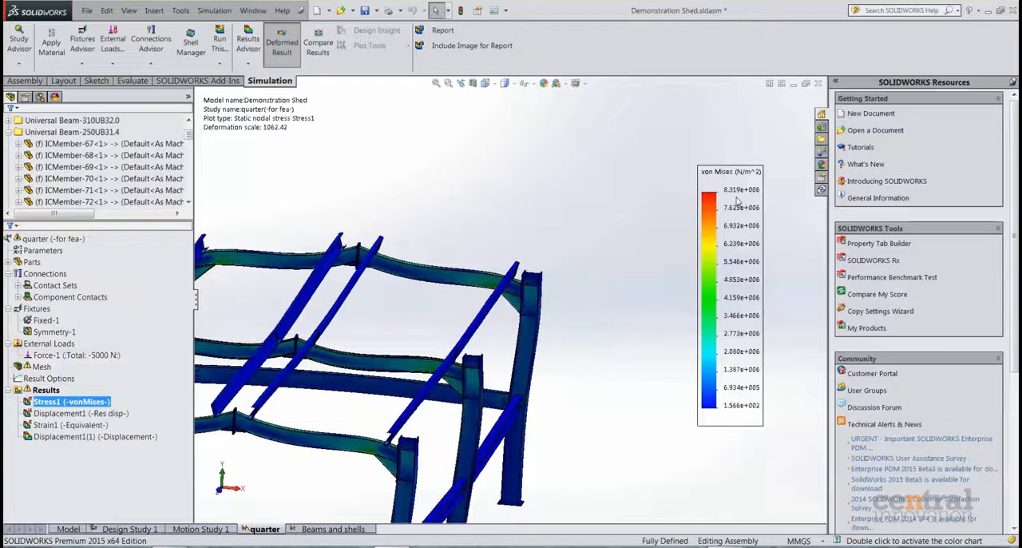
pyautogui.scroll(-5, 246, 395)
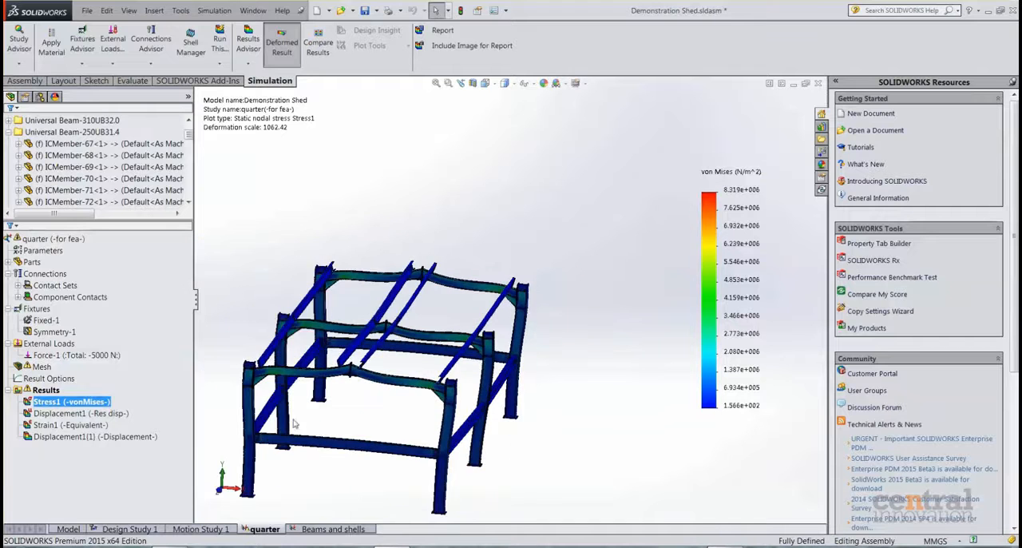
# Expand the study's parts and review the material library for all of them, closing it without applying a material.
pyautogui.click(7, 264)
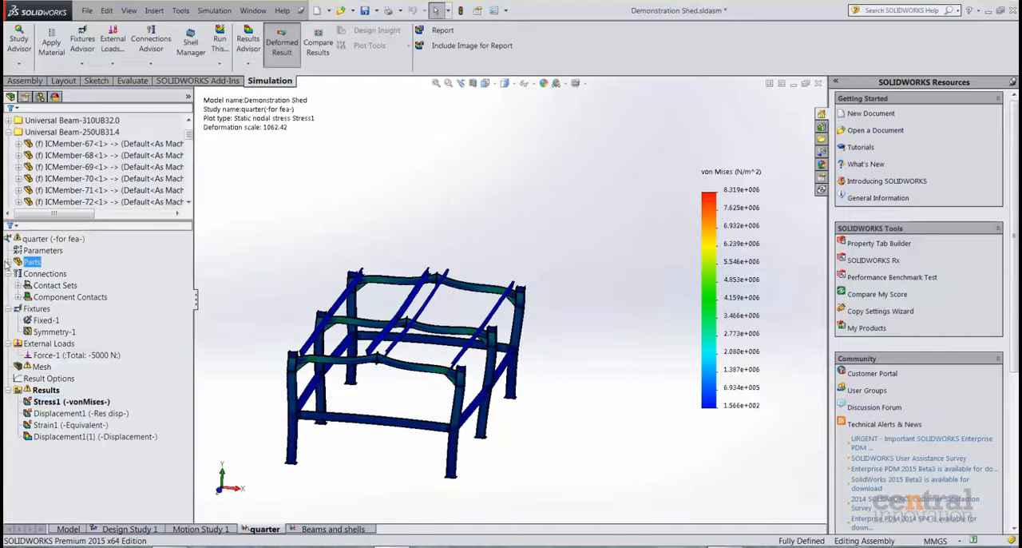
pyautogui.click(8, 262)
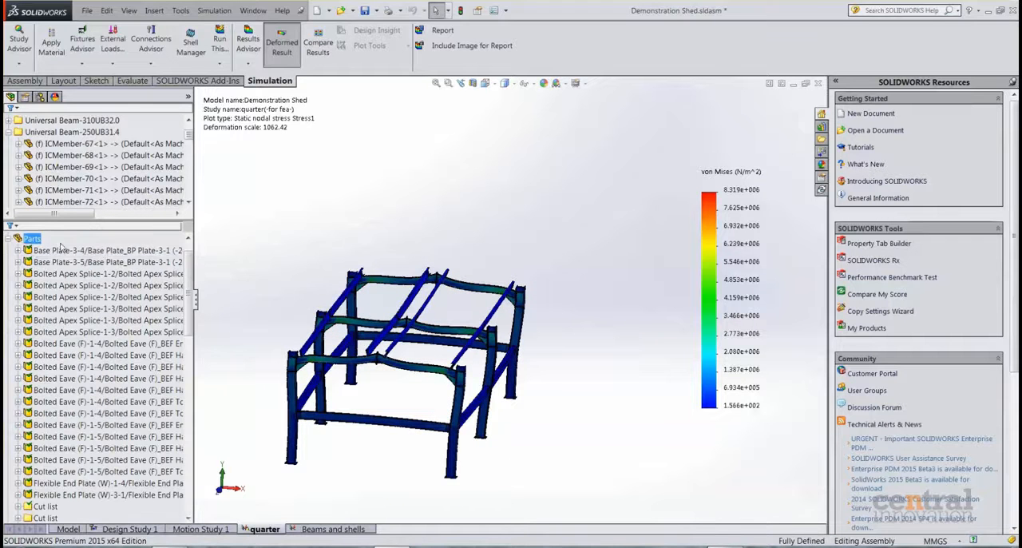
pyautogui.rightClick(24, 238)
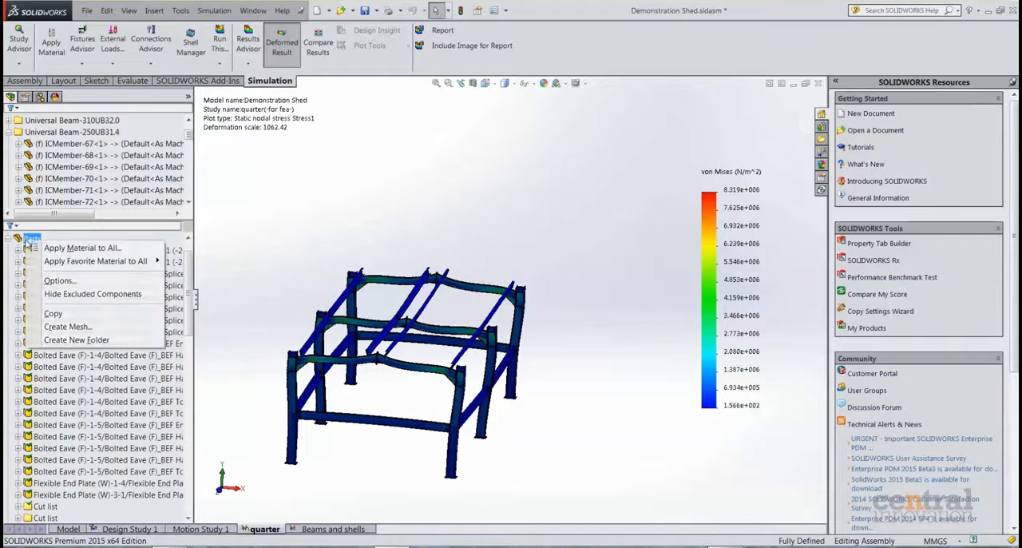
pyautogui.click(95, 249)
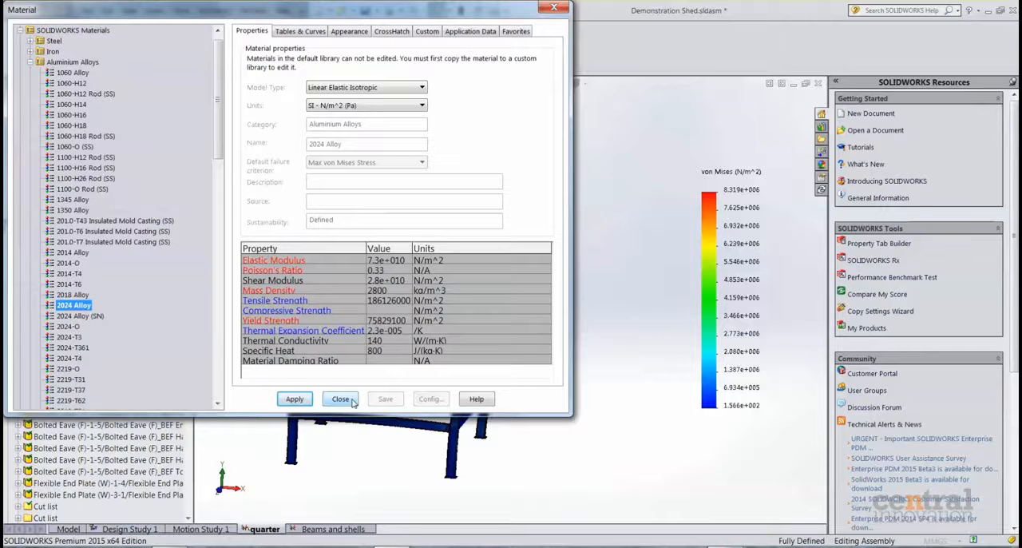
pyautogui.click(341, 399)
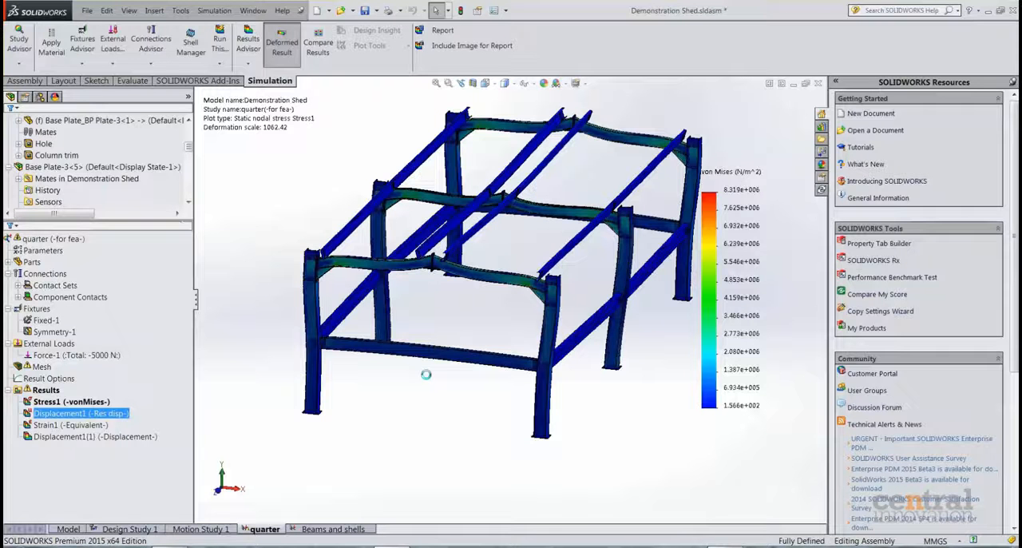
# Display the Displacement1 resultant displacement plot and examine the deformed quarter frame against its colour scale.
pyautogui.scroll(2, 630, 212)
pyautogui.scroll(-1, 633, 223)
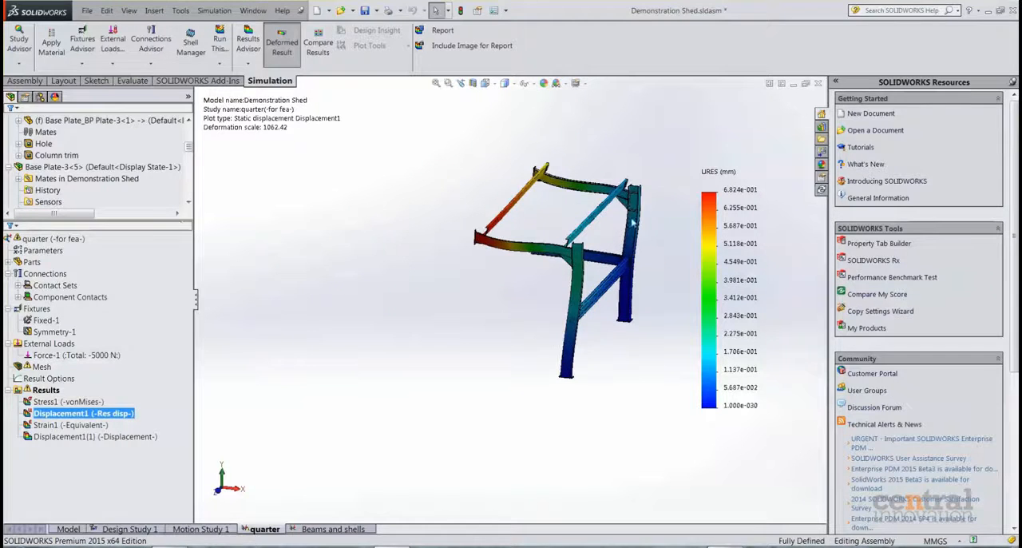
pyautogui.scroll(-2, 706, 196)
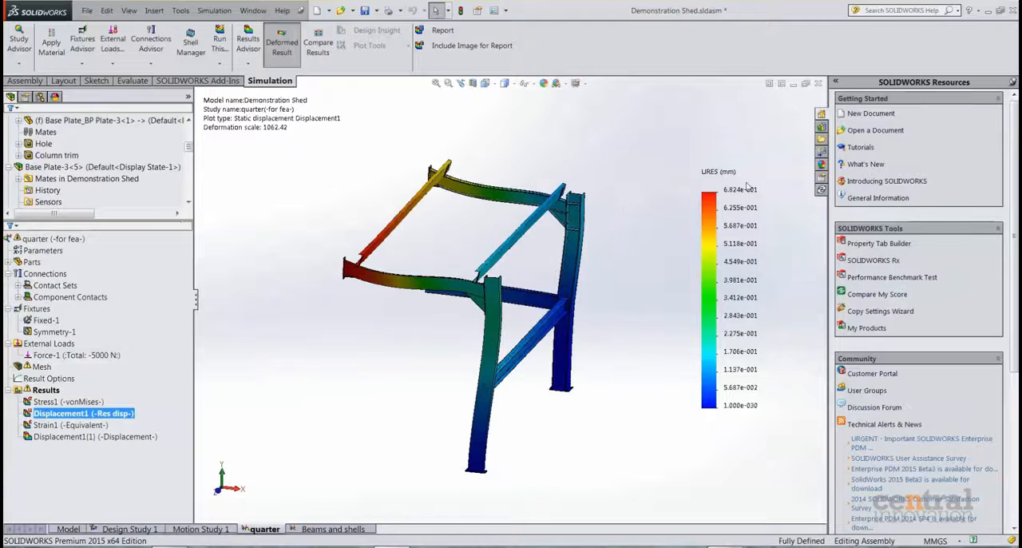
pyautogui.moveTo(439, 323); pyautogui.dragTo(409, 335, button='middle')
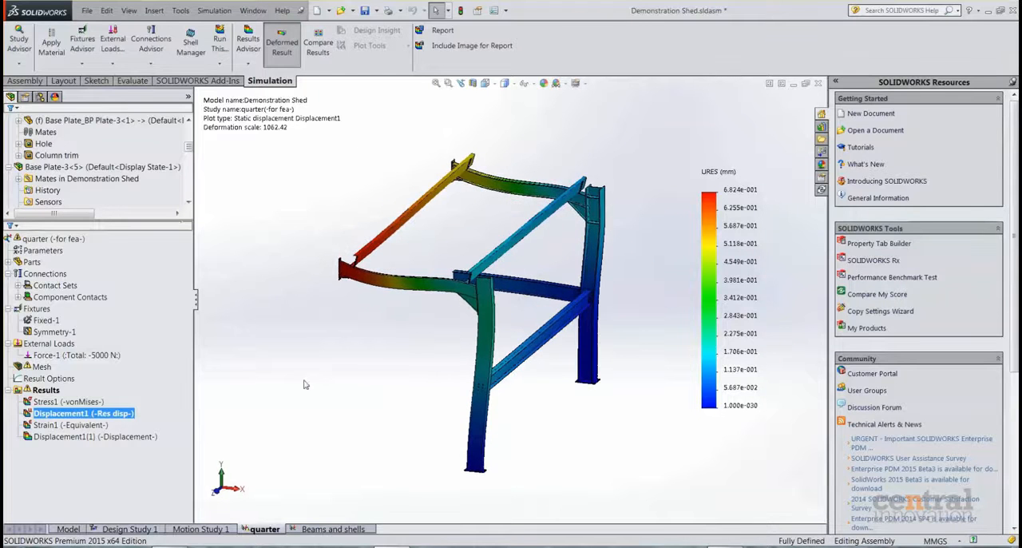
# Open the mesh details of the quarter study, enlarge the window to read all entries, and close it.
pyautogui.click(46, 390)
pyautogui.click(40, 366)
pyautogui.rightClick(39, 367)
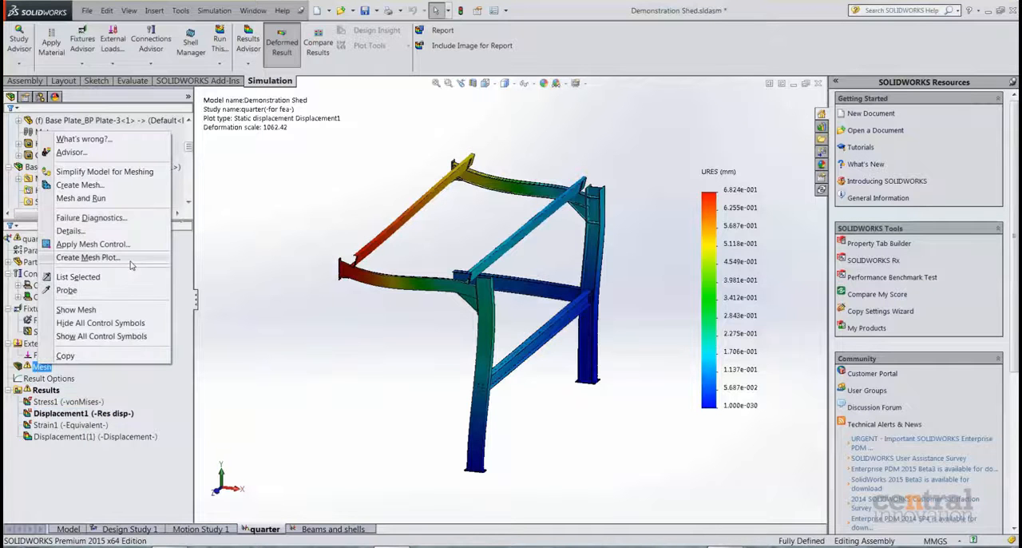
pyautogui.click(129, 232)
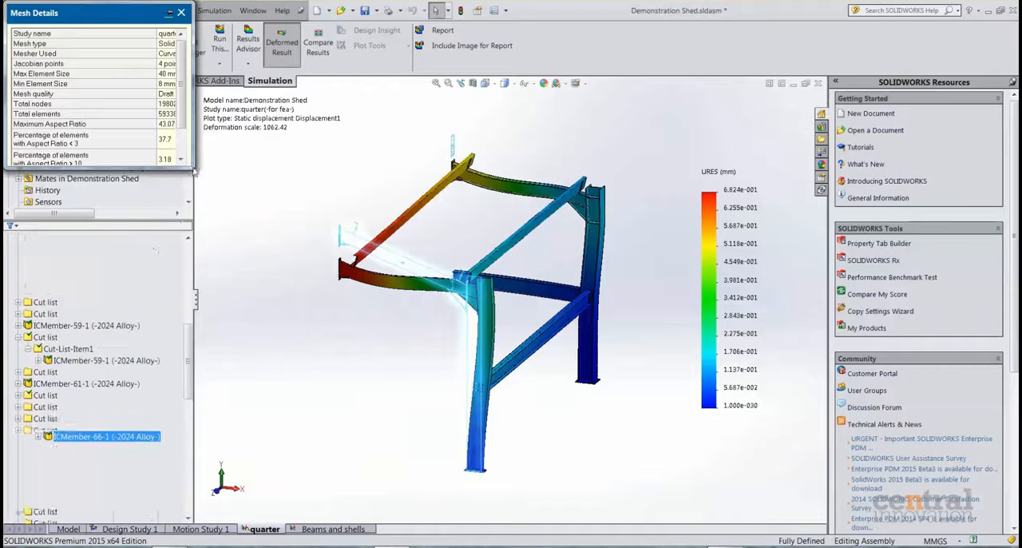
pyautogui.moveTo(194, 168); pyautogui.dragTo(570, 334)
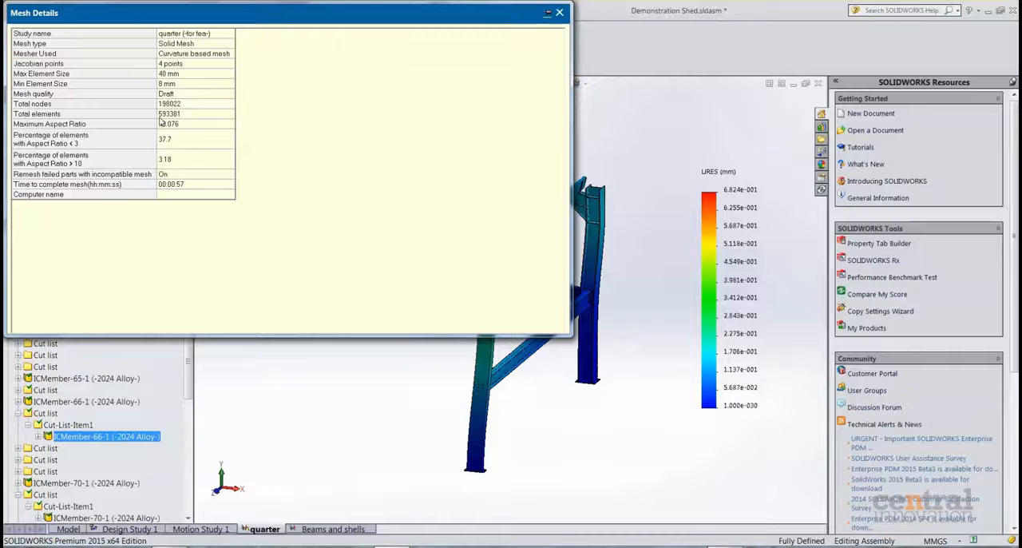
pyautogui.click(560, 13)
# Open the solver messages of the quarter study's results, check the total solution time, and close them.
pyautogui.scroll(-10, 192, 460)
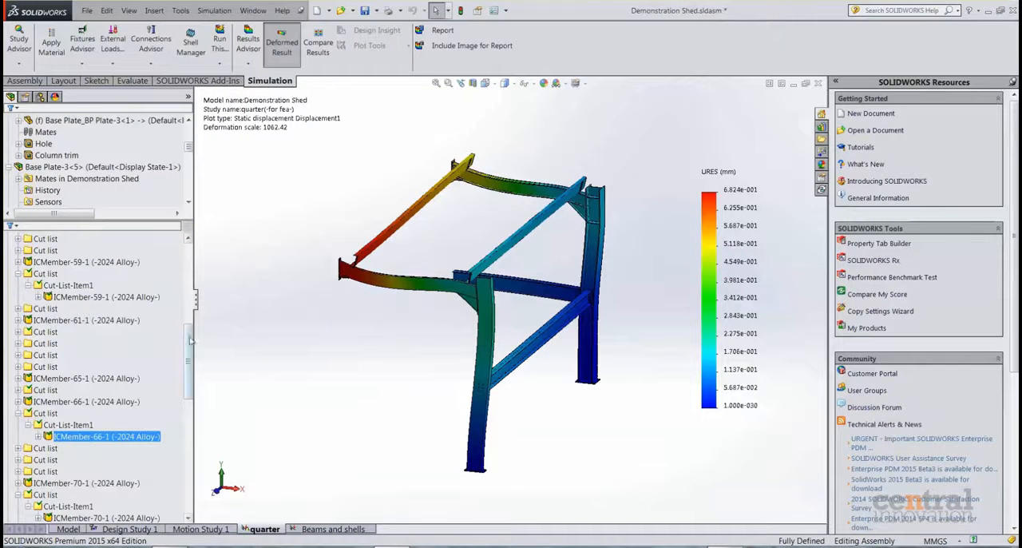
pyautogui.rightClick(54, 472)
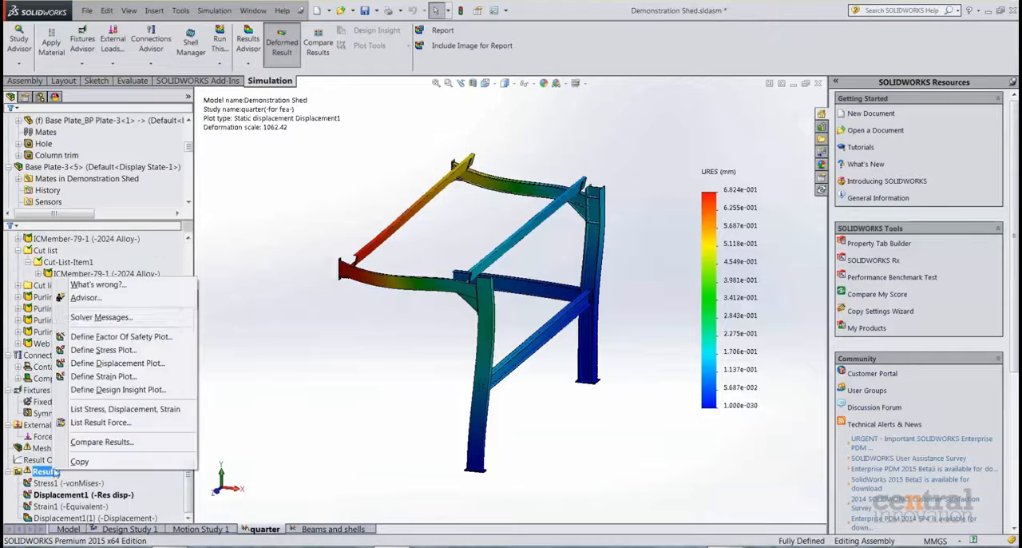
pyautogui.click(80, 316)
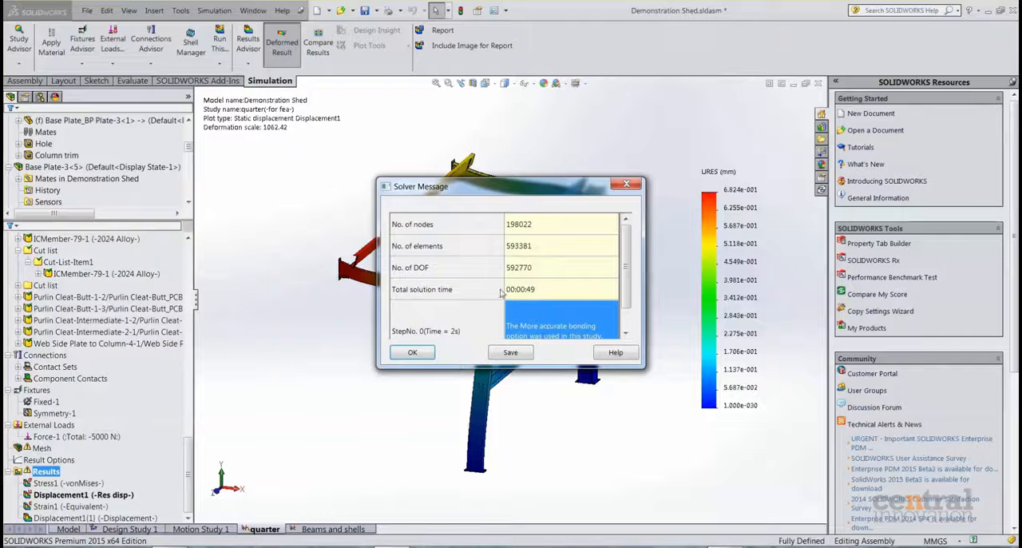
pyautogui.click(557, 297)
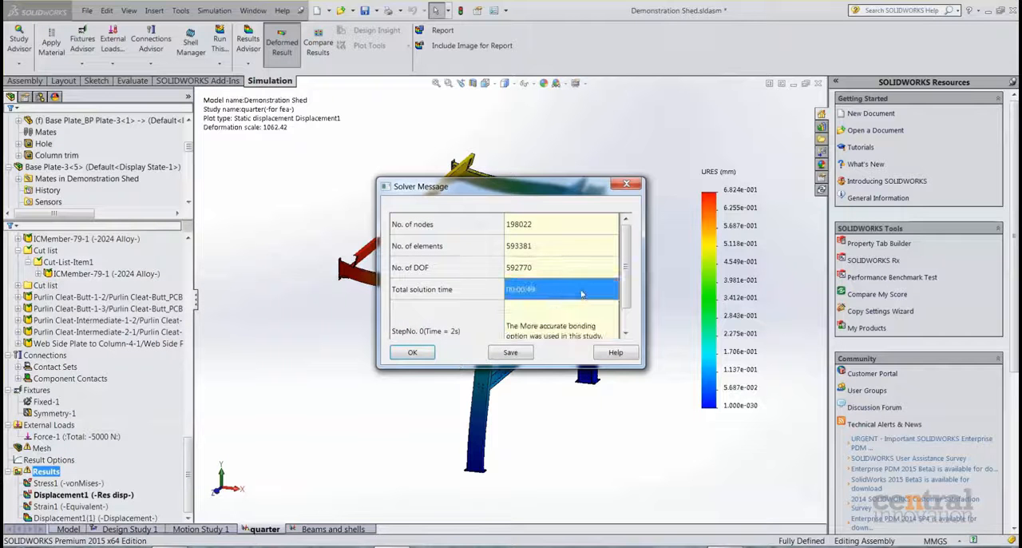
pyautogui.click(411, 353)
pyautogui.moveTo(393, 363); pyautogui.dragTo(488, 349, button='middle')
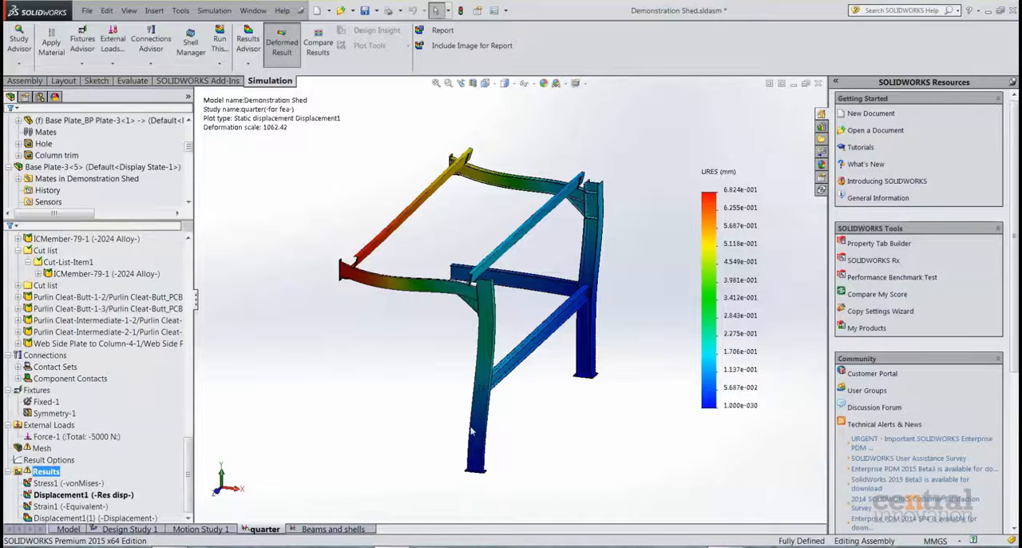
pyautogui.scroll(-3, 603, 259)
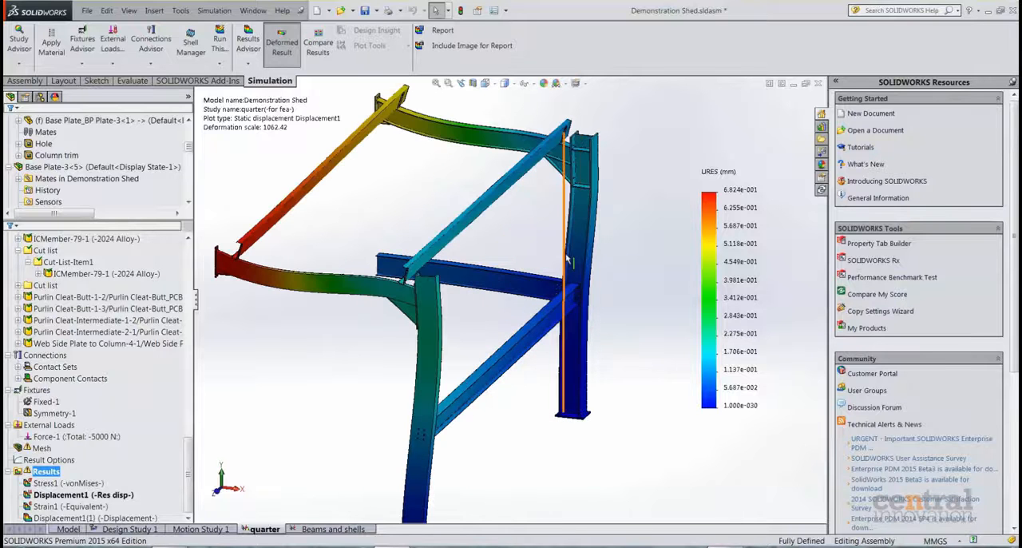
pyautogui.scroll(3, 416, 353)
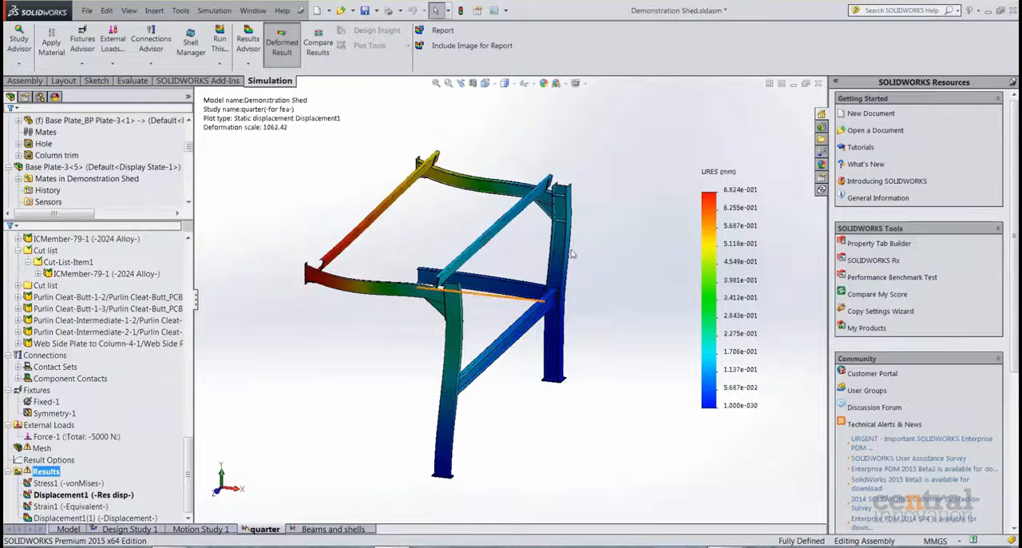
pyautogui.scroll(-2, 581, 228)
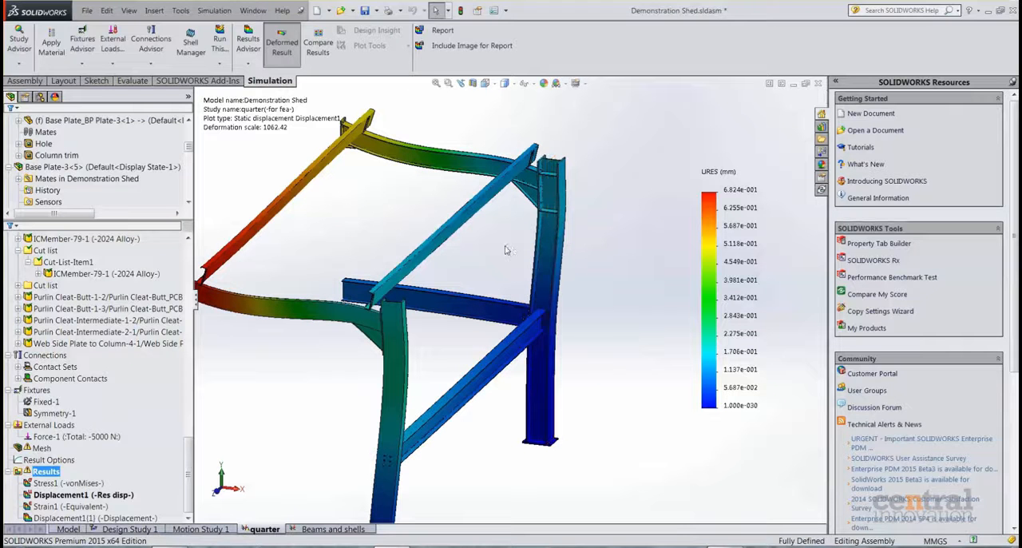
# Open and activate the "Beams and shells" study, and examine the joints and loads on the full frame.
pyautogui.click(305, 528)
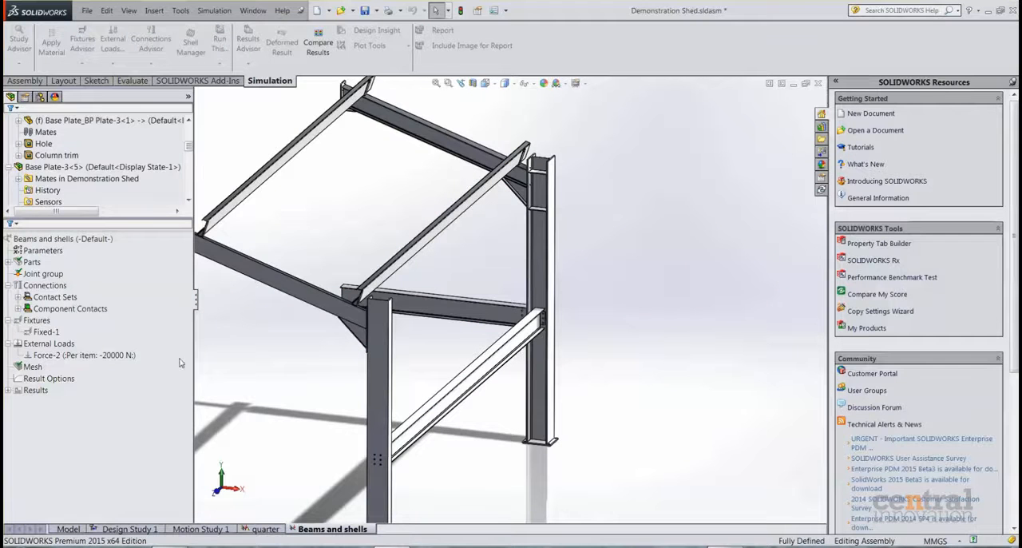
pyautogui.rightClick(76, 240)
pyautogui.click(96, 249)
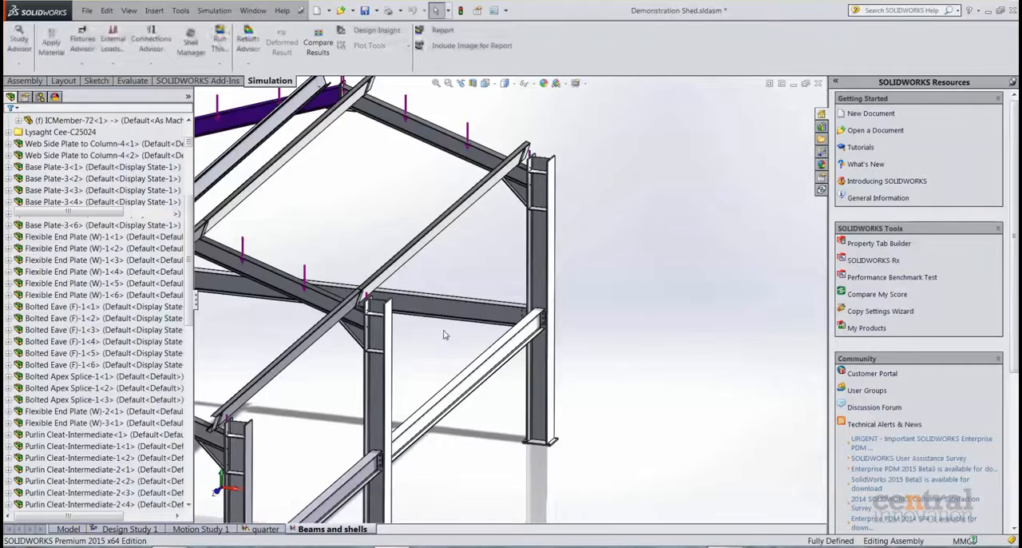
pyautogui.scroll(-4, 325, 394)
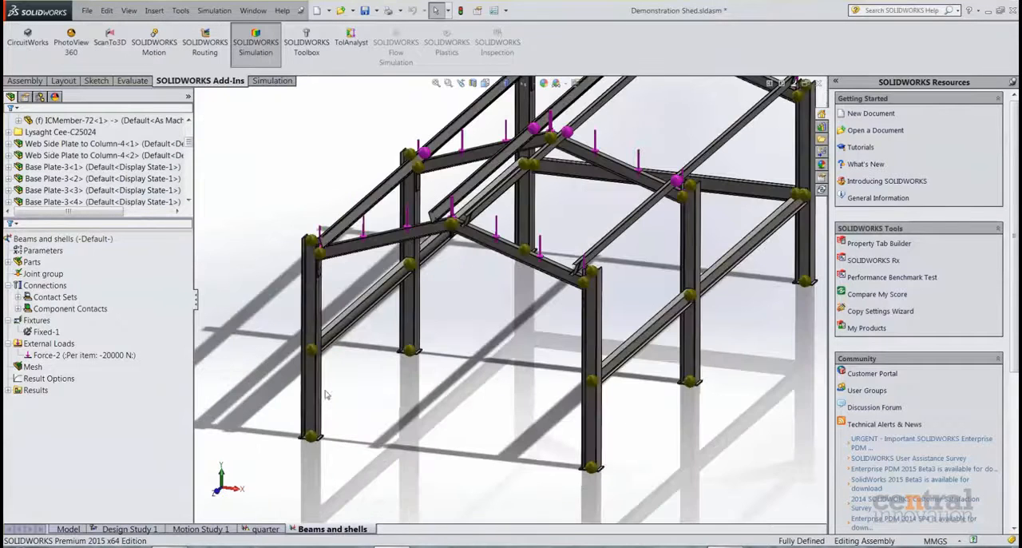
pyautogui.moveTo(432, 381); pyautogui.dragTo(436, 375, button='middle')
pyautogui.scroll(-5, 409, 357)
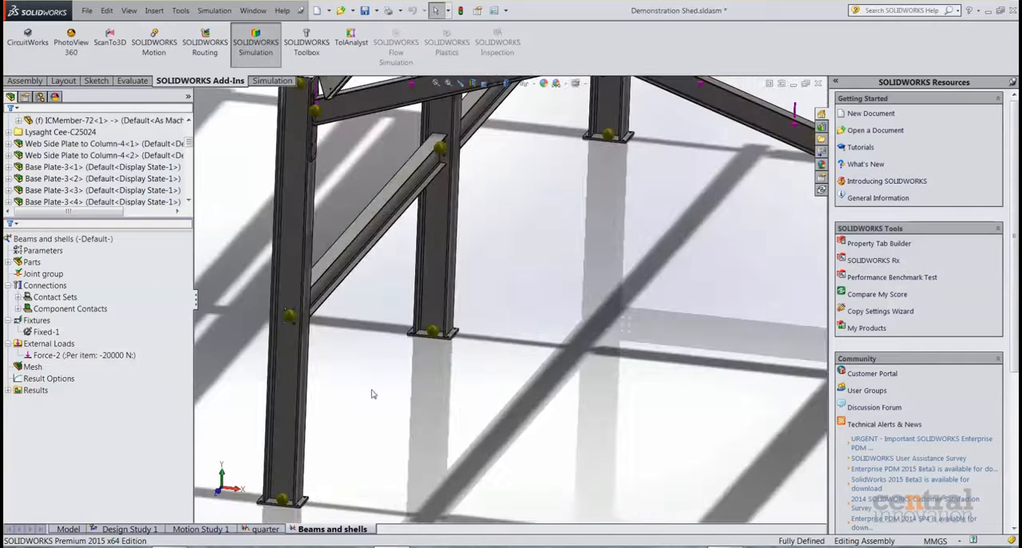
pyautogui.scroll(5, 491, 333)
# Expand the study's contact sets, inspect which geometry Contact Set-1 and Contact Set-59 bond, and clear the selection.
pyautogui.click(64, 297)
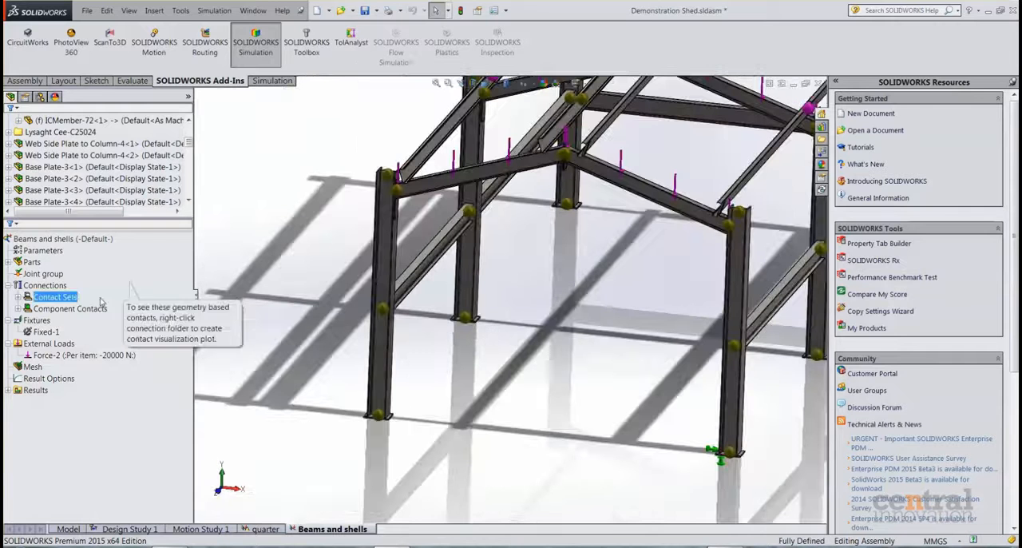
pyautogui.click(18, 297)
pyautogui.click(72, 283)
pyautogui.click(120, 250)
pyautogui.click(124, 258)
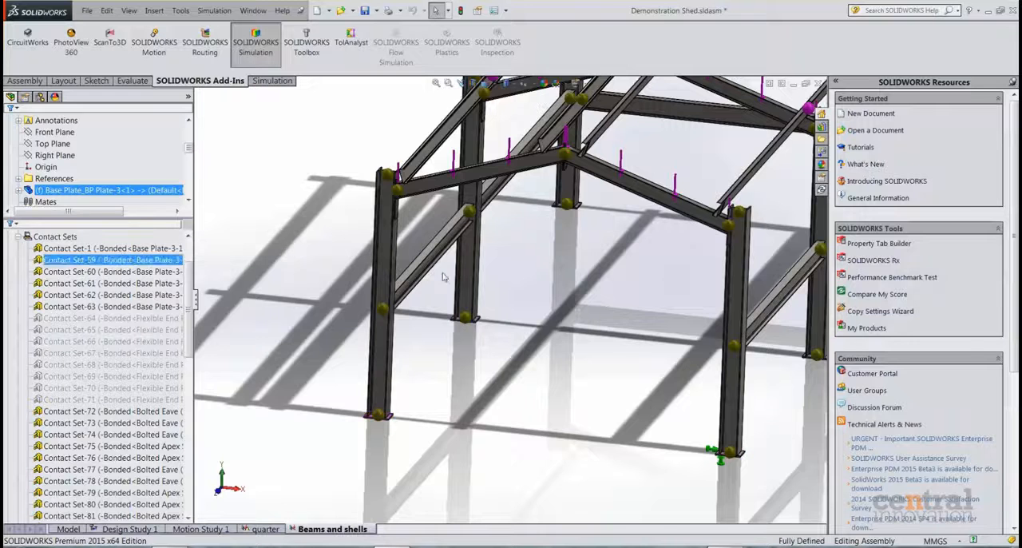
pyautogui.click(579, 285)
pyautogui.scroll(3, 585, 287)
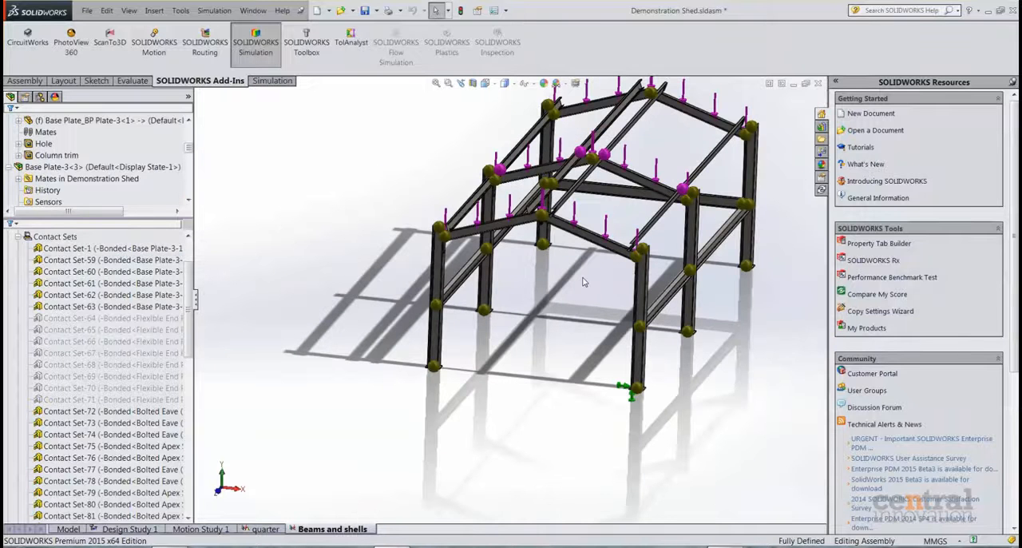
# Look through the remaining contact sets of the study down to Contact Set-147, checking which members they bond.
pyautogui.click(136, 259)
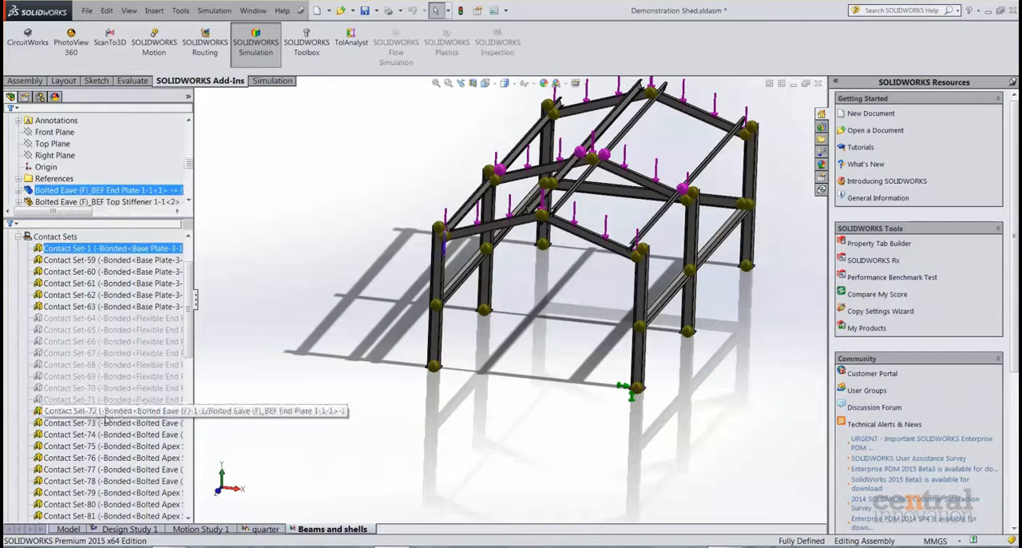
pyautogui.scroll(-9, 106, 421)
pyautogui.scroll(-8, 106, 421)
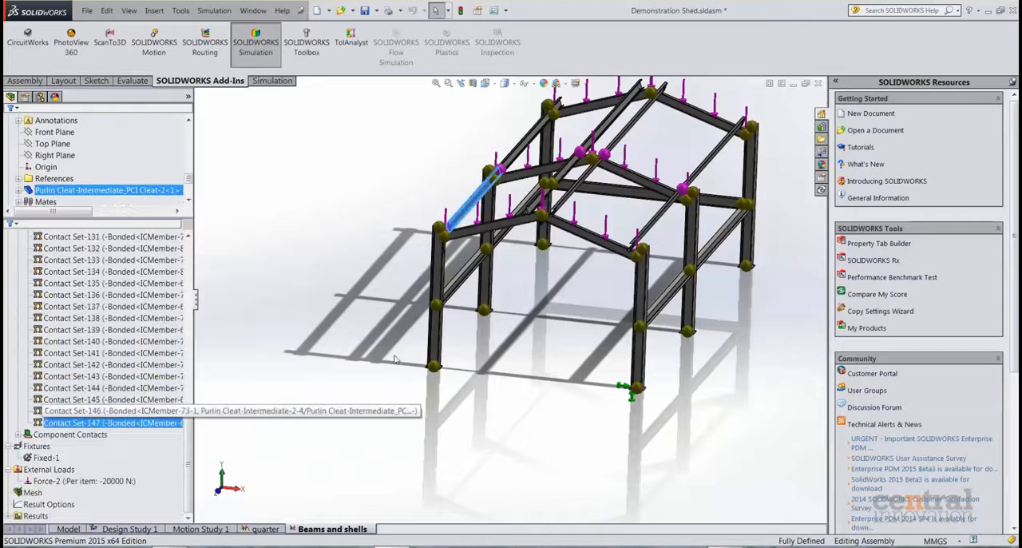
# Examine the bolted apex splice joint up close, highlight the adjoining rafter beams, and clear the selection.
pyautogui.scroll(-6, 523, 289)
pyautogui.scroll(-10, 521, 286)
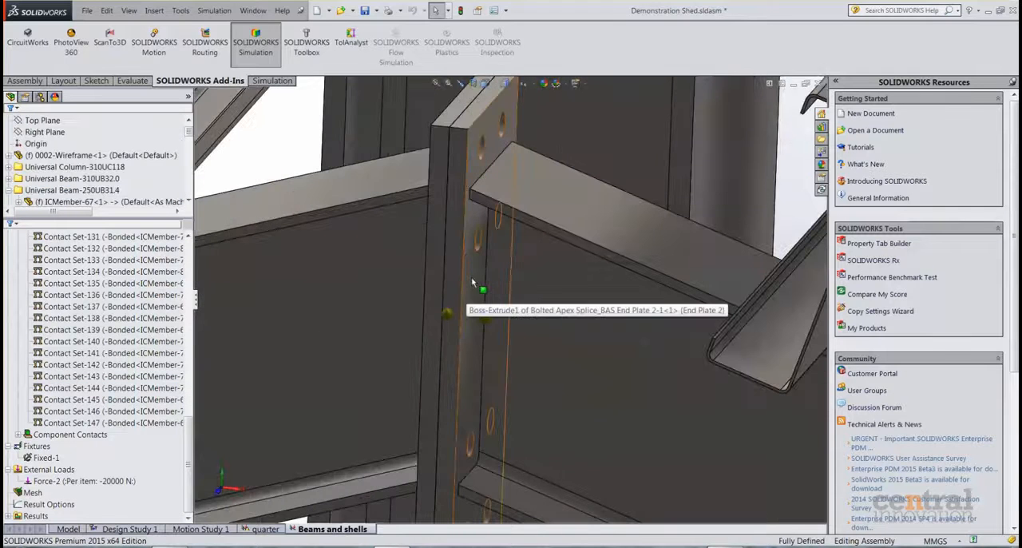
pyautogui.scroll(1, 461, 215)
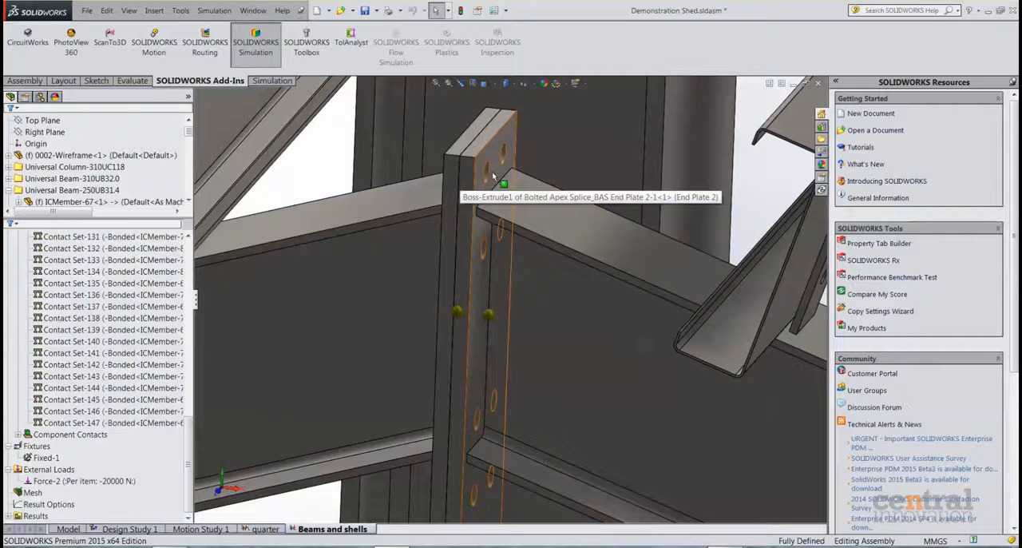
pyautogui.scroll(3, 487, 307)
pyautogui.scroll(3, 554, 338)
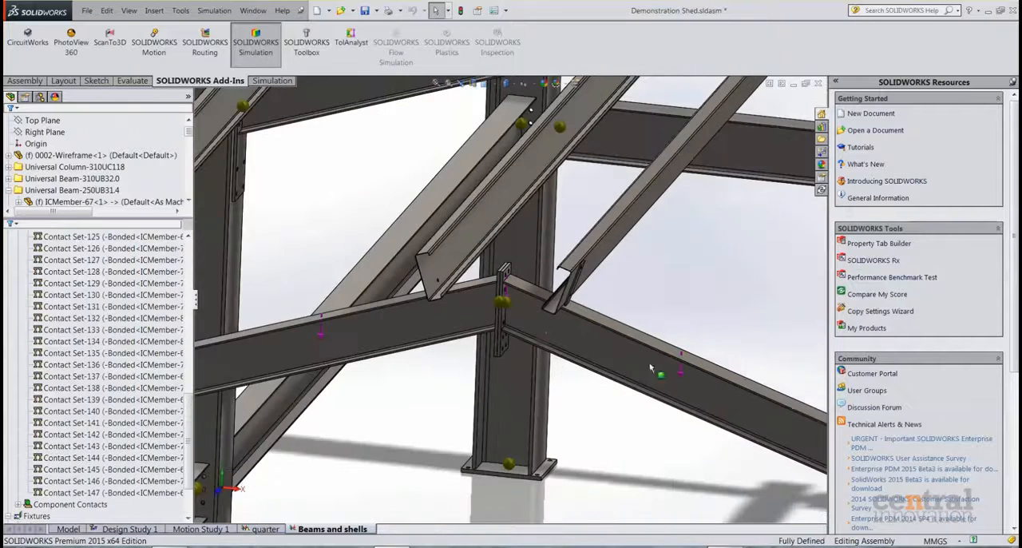
pyautogui.scroll(-5, 525, 271)
pyautogui.click(524, 270)
pyautogui.scroll(-3, 505, 225)
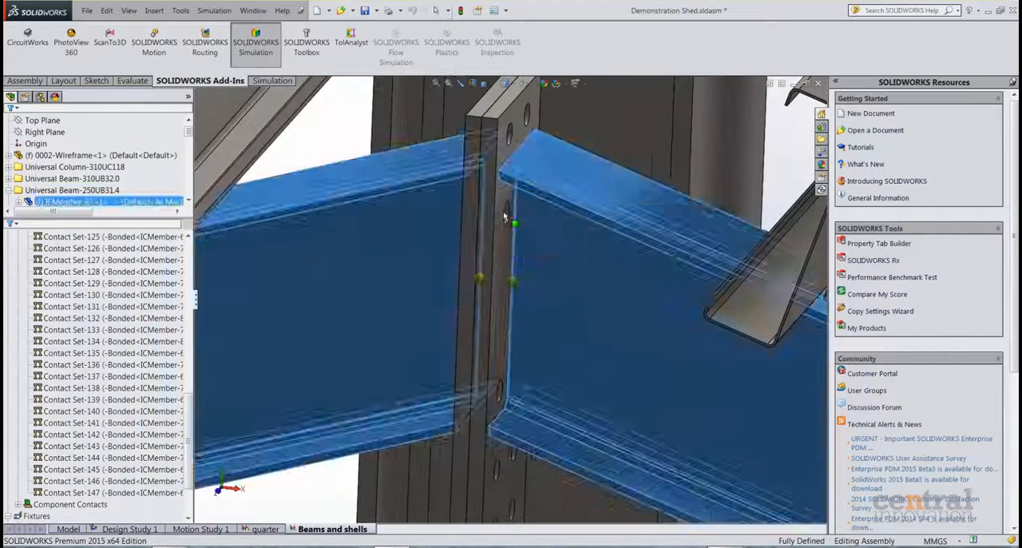
pyautogui.press('Escape')
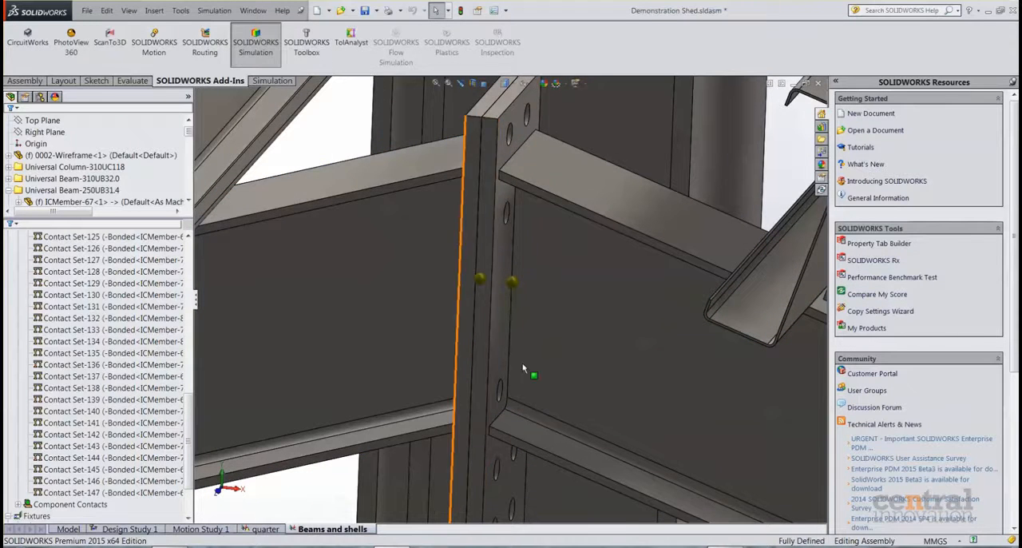
pyautogui.scroll(8, 528, 370)
pyautogui.scroll(3, 554, 379)
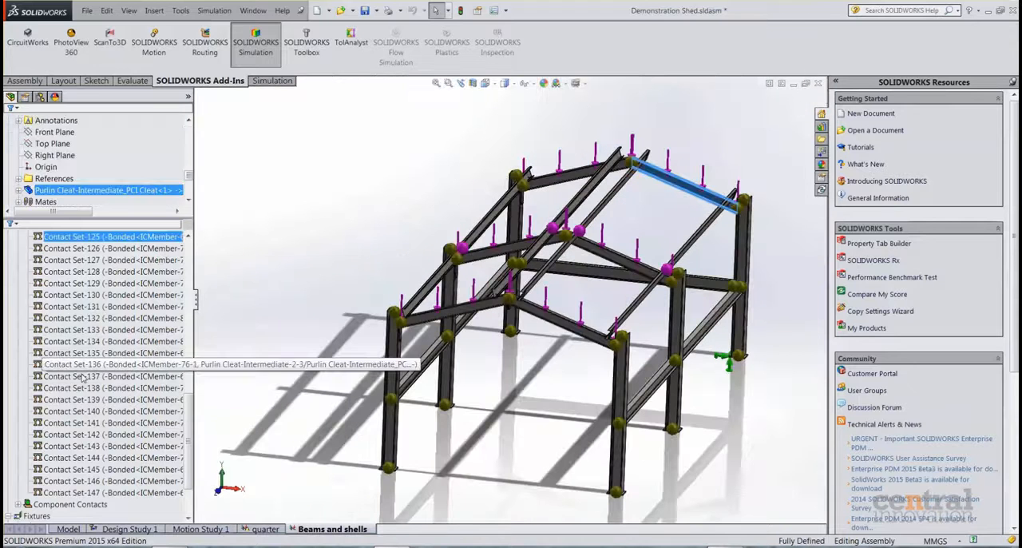
# Show the mesh of the Beams and shells study and examine the beam elements and the shell-meshed plates at the apex.
pyautogui.scroll(-2, 87, 382)
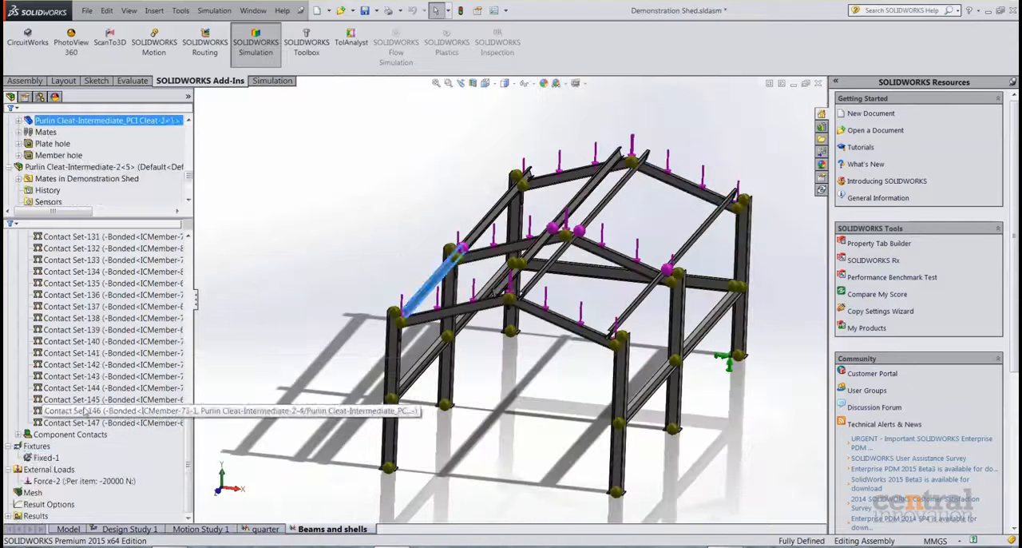
pyautogui.rightClick(32, 493)
pyautogui.click(92, 421)
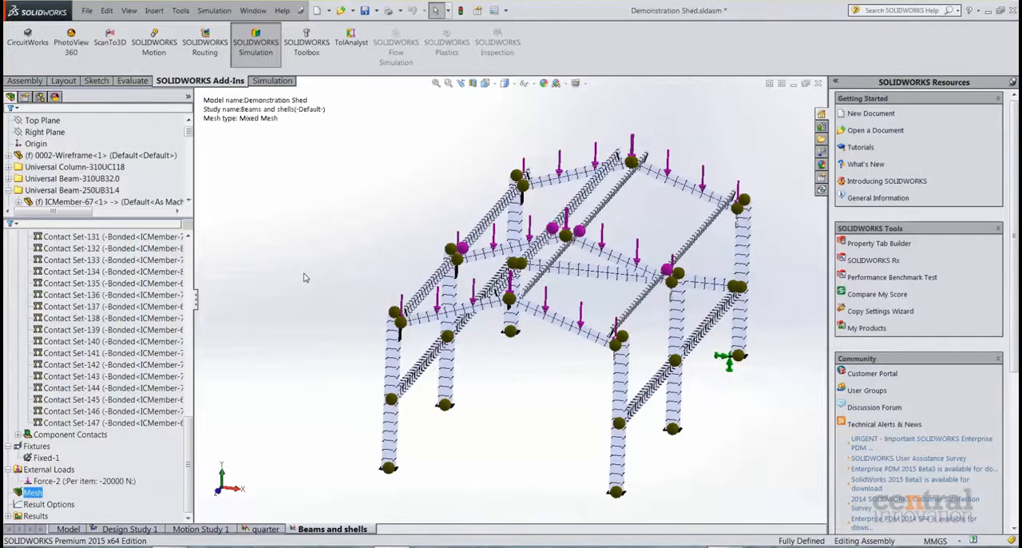
pyautogui.moveTo(496, 370)
pyautogui.mouseDown(button='middle')
pyautogui.moveTo(457, 359)
pyautogui.moveTo(479, 358)
pyautogui.mouseUp(button='middle')
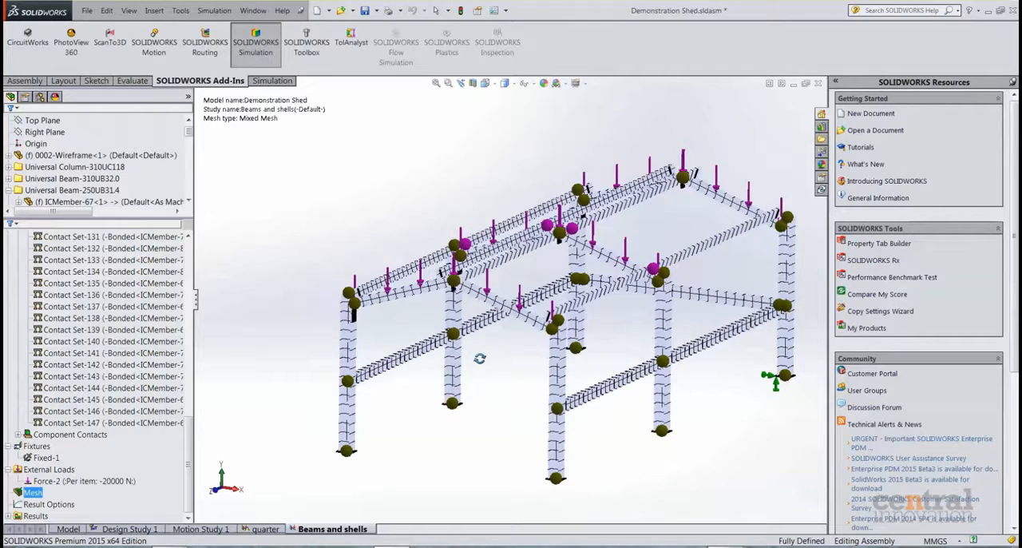
pyautogui.scroll(-5, 464, 279)
pyautogui.scroll(-3, 465, 281)
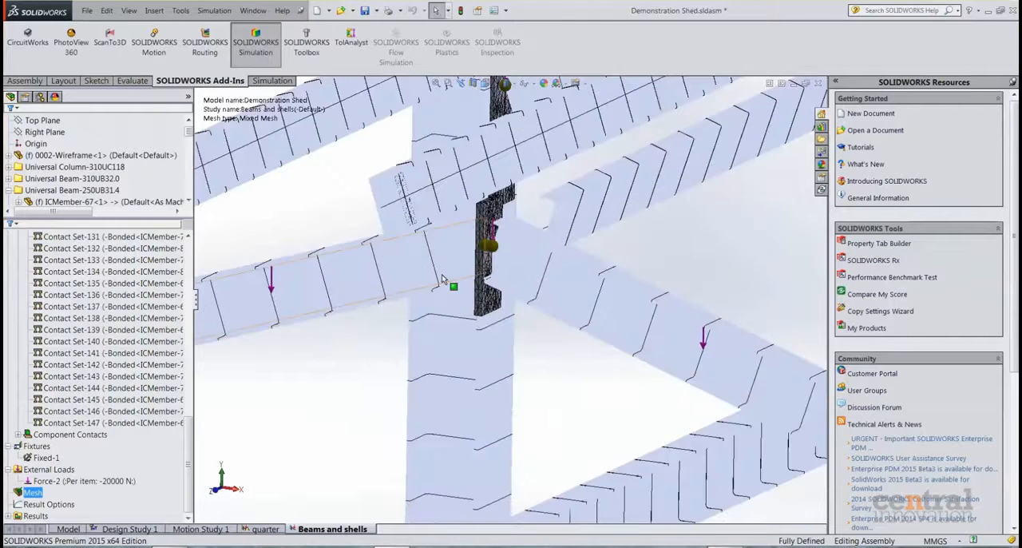
pyautogui.scroll(3, 515, 288)
pyautogui.scroll(5, 602, 358)
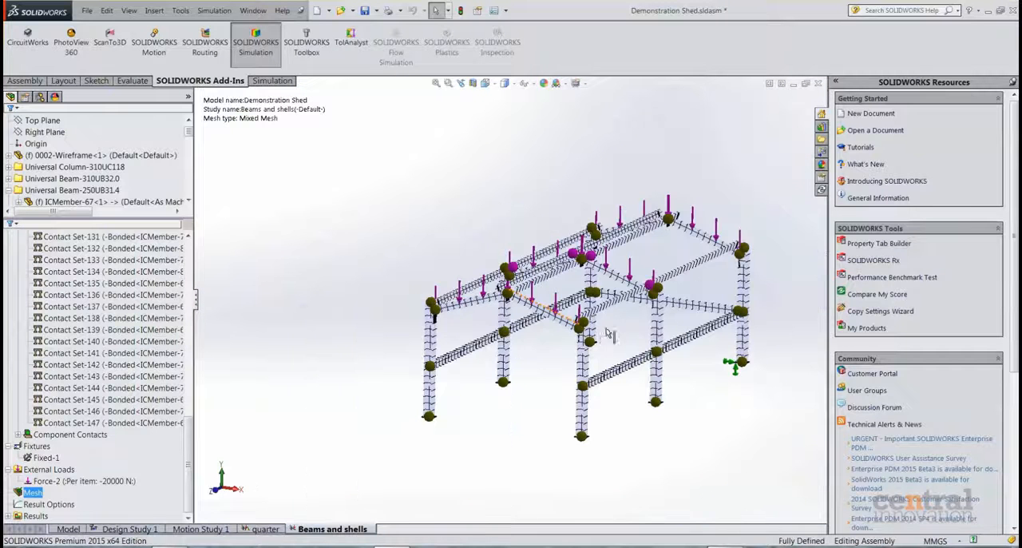
pyautogui.moveTo(607, 345); pyautogui.dragTo(616, 361, button='middle')
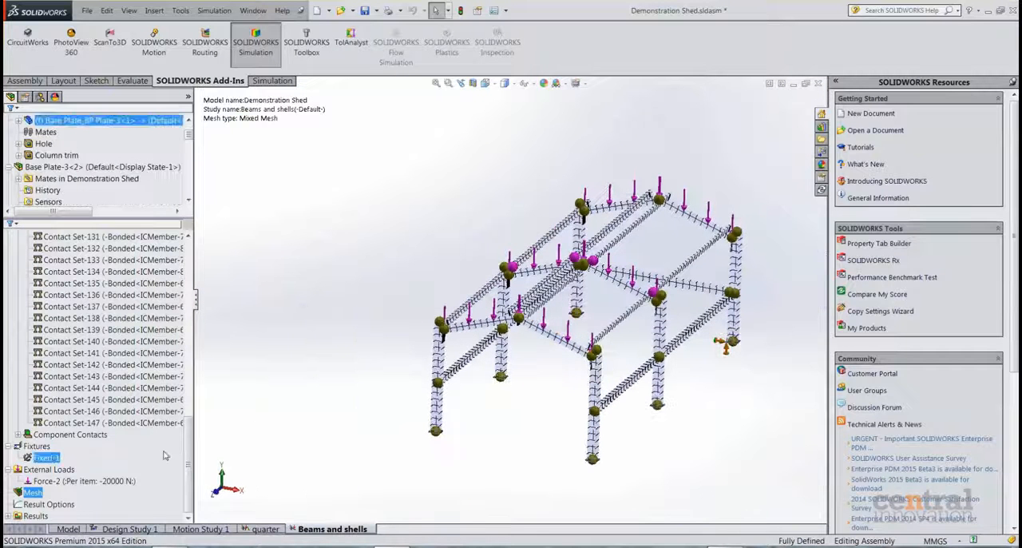
pyautogui.rightClick(33, 496)
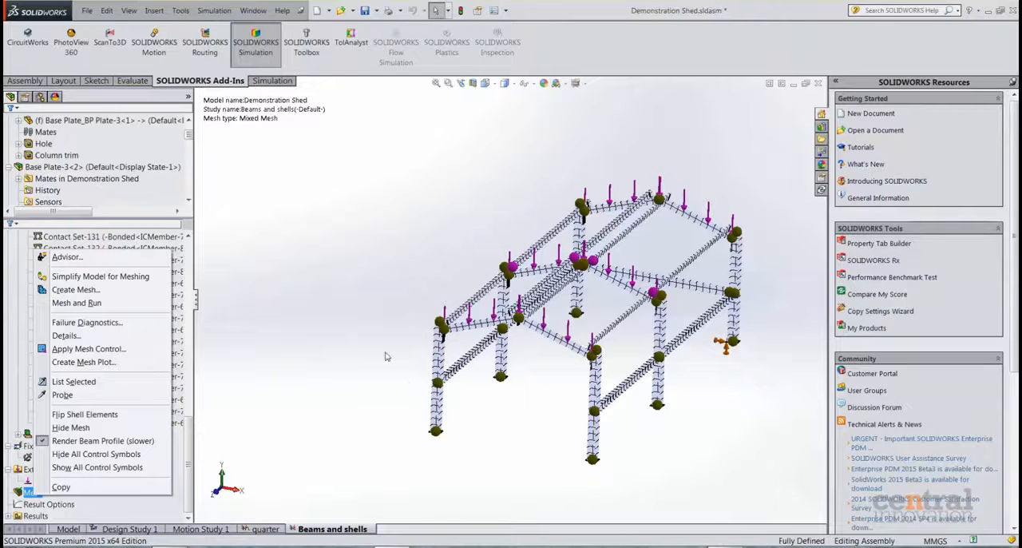
pyautogui.click(513, 402)
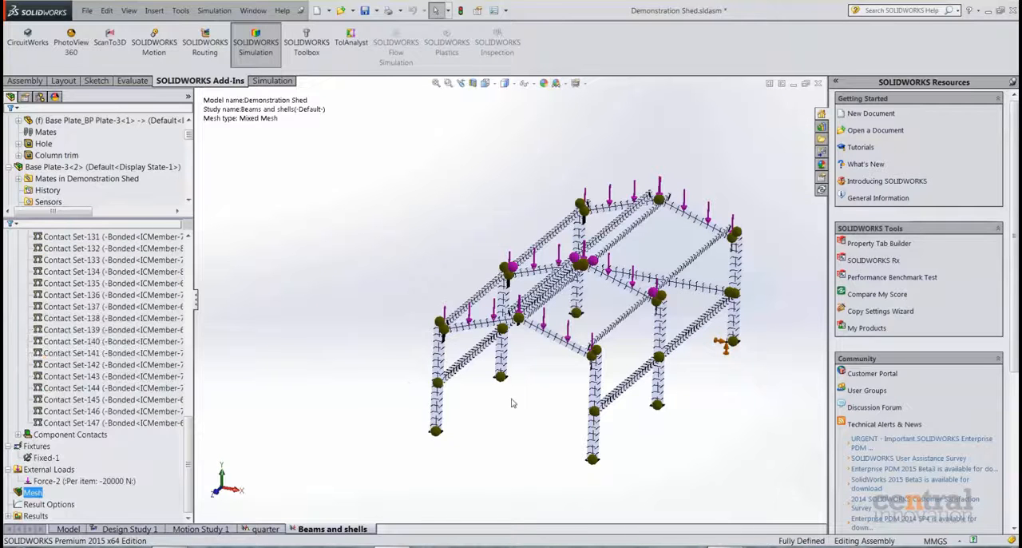
# Expand the study's results, display the Stress1 von Mises plot, and examine the end plates at the joints.
pyautogui.doubleClick(45, 518)
pyautogui.click(89, 482)
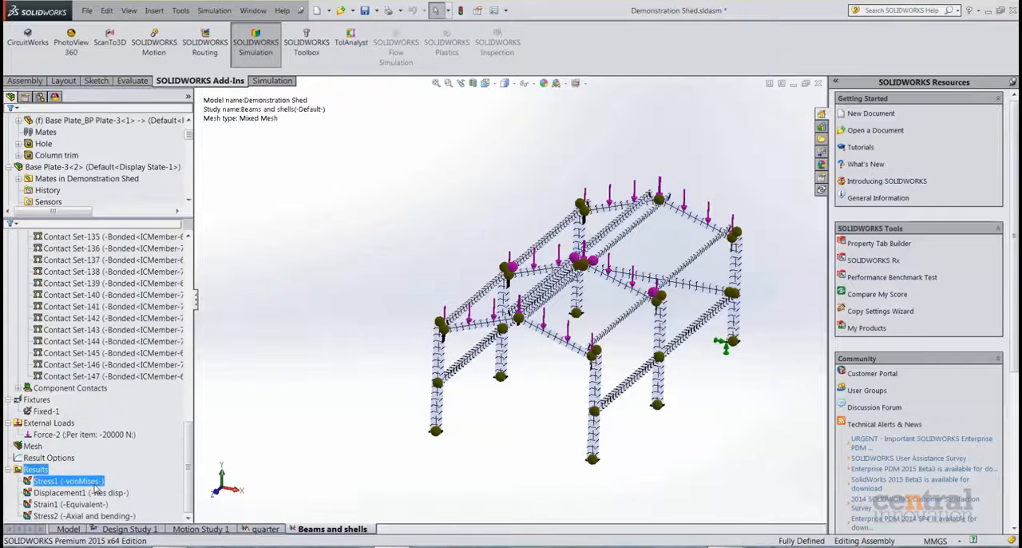
pyautogui.doubleClick(94, 484)
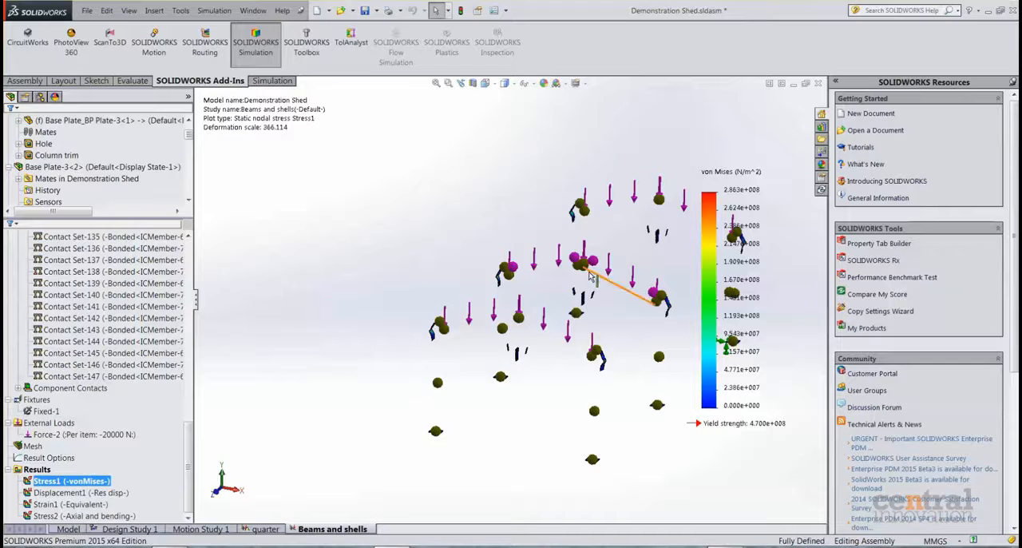
pyautogui.scroll(-2, 619, 284)
pyautogui.scroll(4, 643, 299)
pyautogui.moveTo(617, 284); pyautogui.dragTo(583, 286, button='middle')
pyautogui.scroll(-5, 562, 296)
pyautogui.scroll(-3, 523, 332)
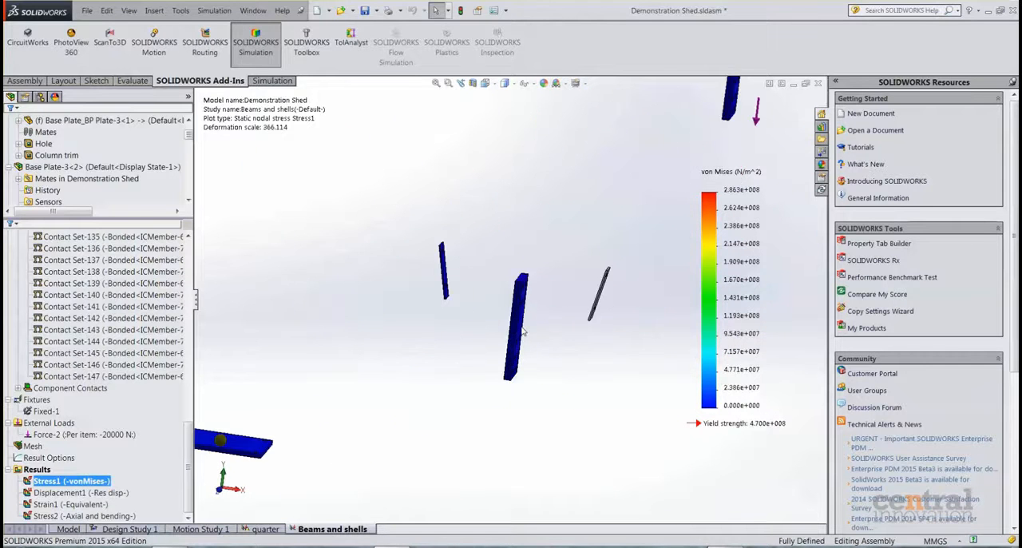
# Hide the simulation symbols for joints, loads and fixtures on the von Mises plot of the full frame.
pyautogui.scroll(6, 561, 331)
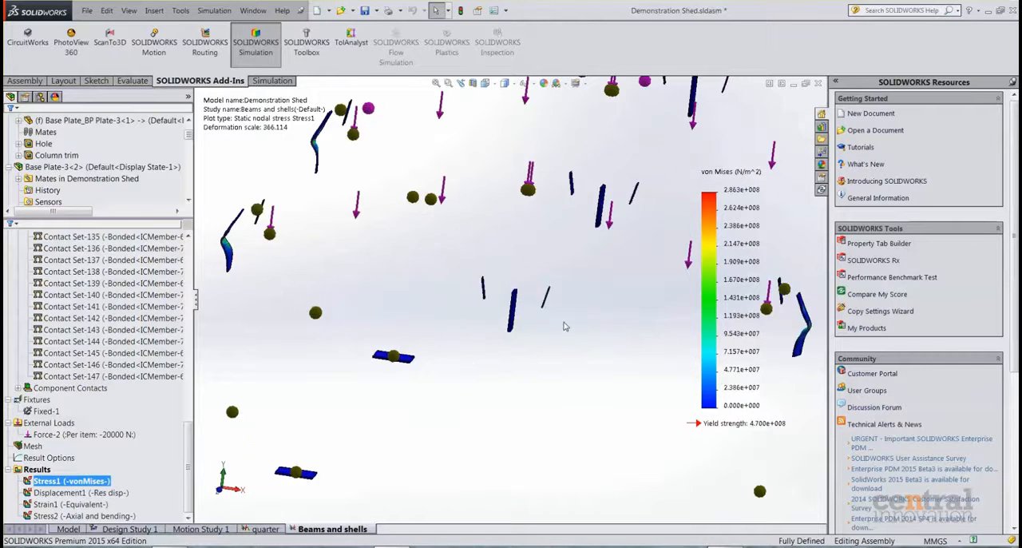
pyautogui.click(524, 85)
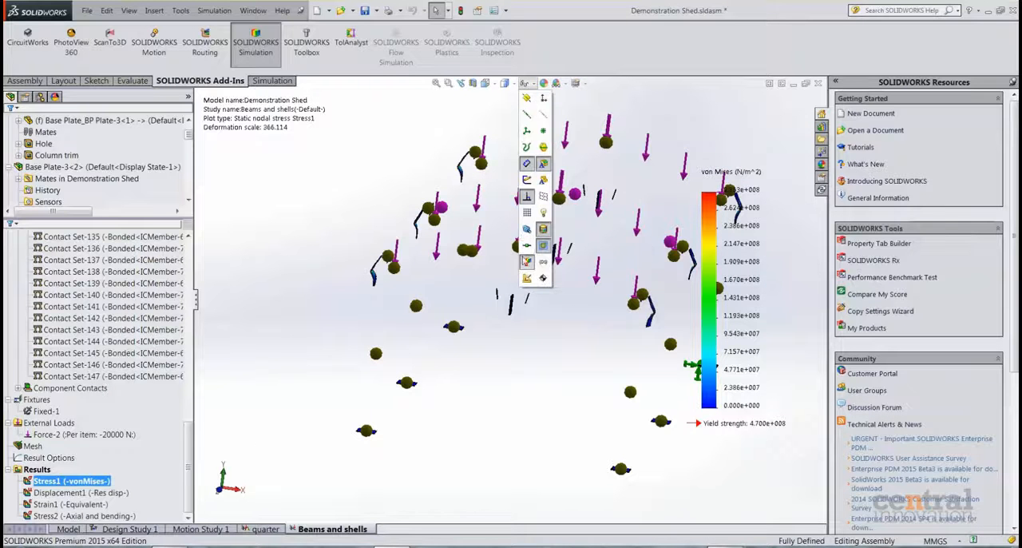
pyautogui.click(526, 262)
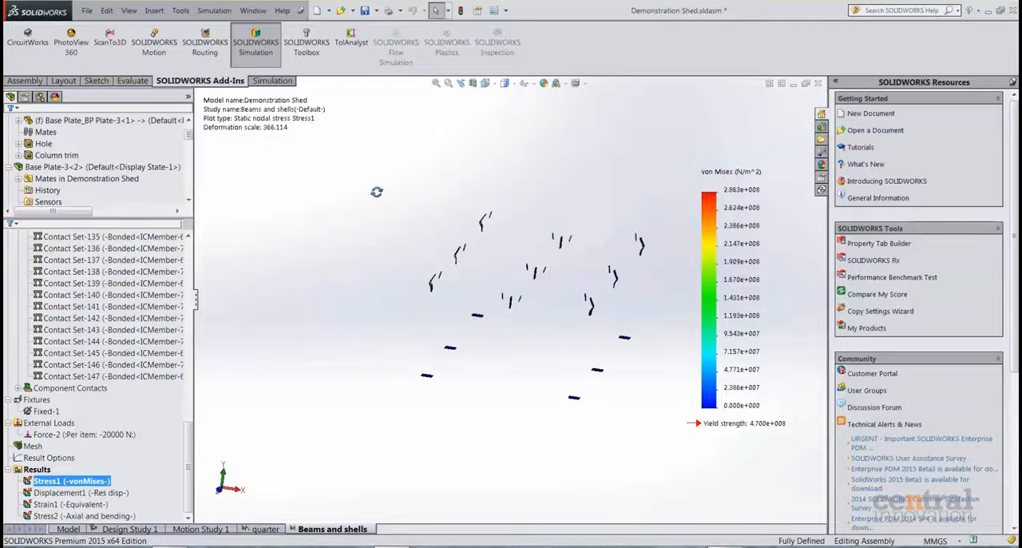
# Display the Stress2 axial and bending plot and examine the deformed frame.
pyautogui.doubleClick(125, 516)
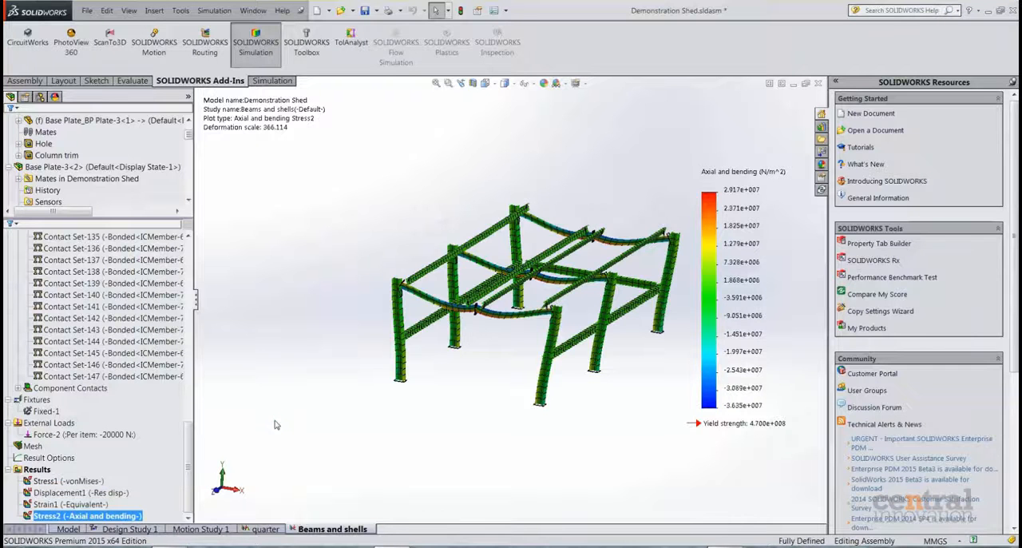
pyautogui.scroll(-2, 550, 313)
pyautogui.moveTo(474, 296)
pyautogui.mouseDown(button='middle')
pyautogui.moveTo(508, 281)
pyautogui.moveTo(491, 279)
pyautogui.moveTo(483, 306)
pyautogui.mouseUp(button='middle')
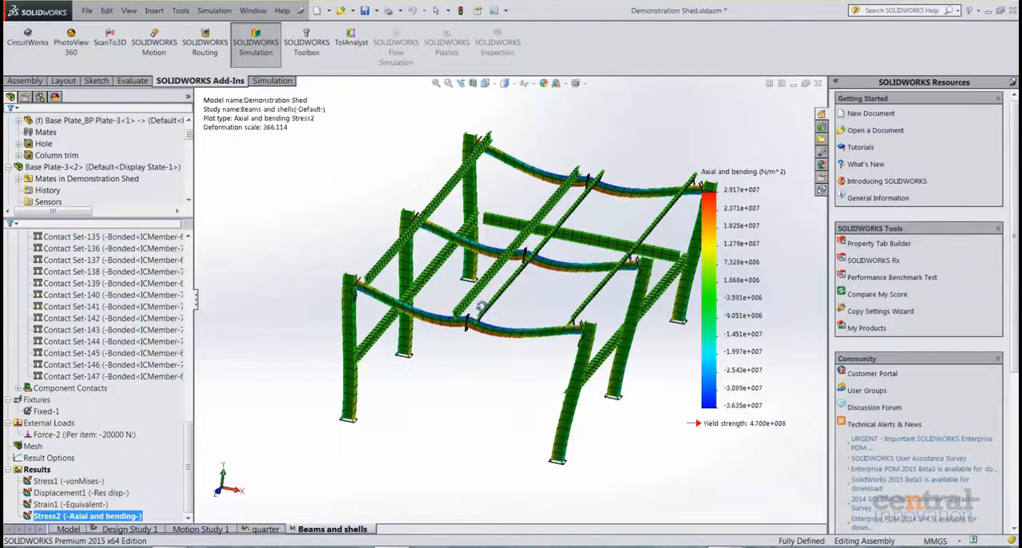
# Animate the axial and bending stress plot, watch the frame deform, and close the animation.
pyautogui.rightClick(104, 519)
pyautogui.click(144, 352)
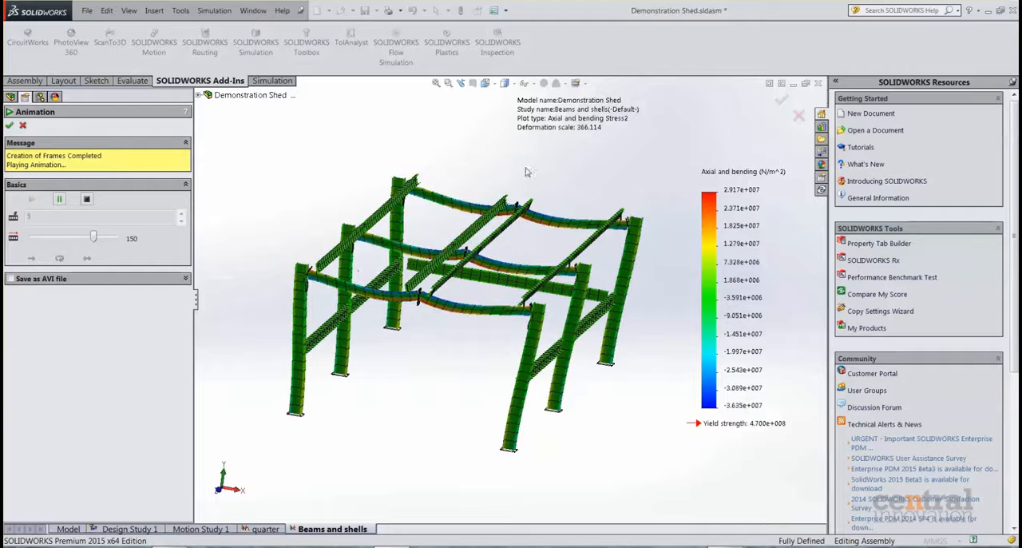
pyautogui.click(24, 128)
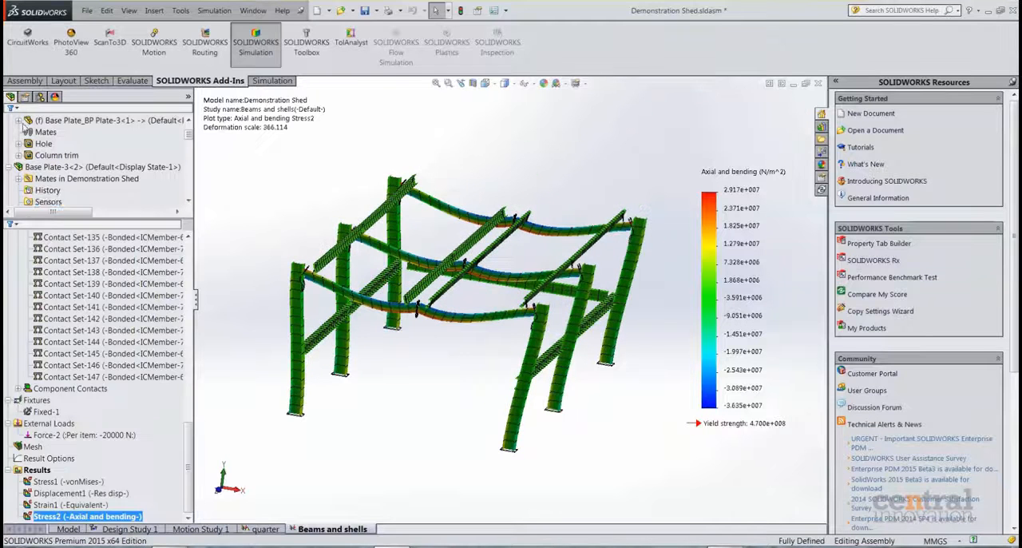
# Define a beam diagram of Moment about Dir2 in N.m for only the front right-hand column, and inspect it on the frame.
pyautogui.rightClick(35, 472)
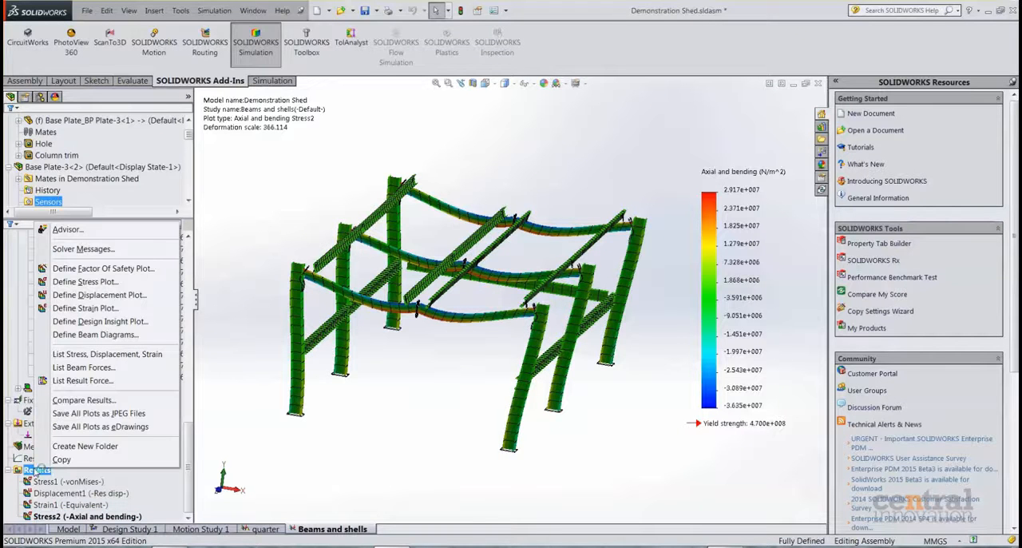
pyautogui.click(121, 335)
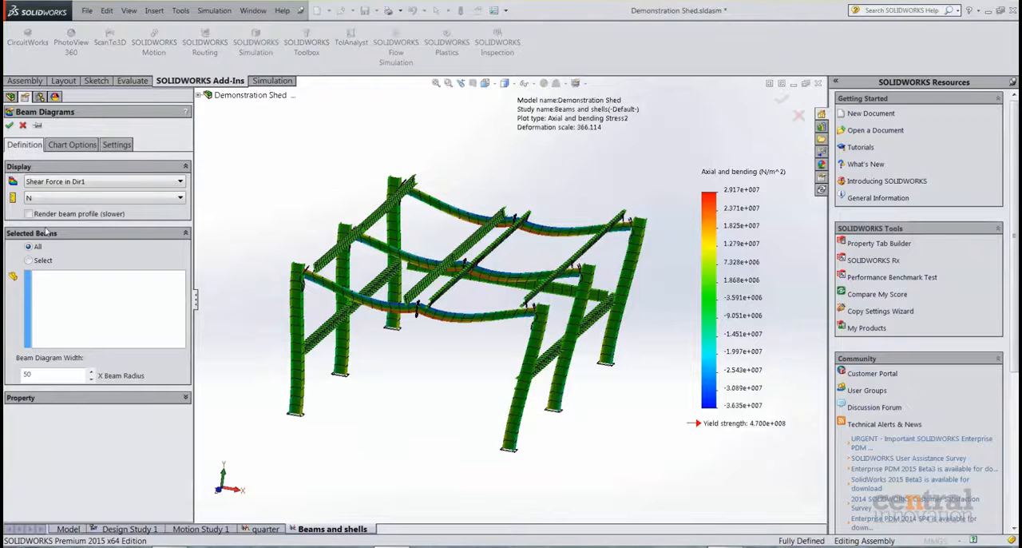
pyautogui.click(72, 181)
pyautogui.click(56, 229)
pyautogui.click(44, 260)
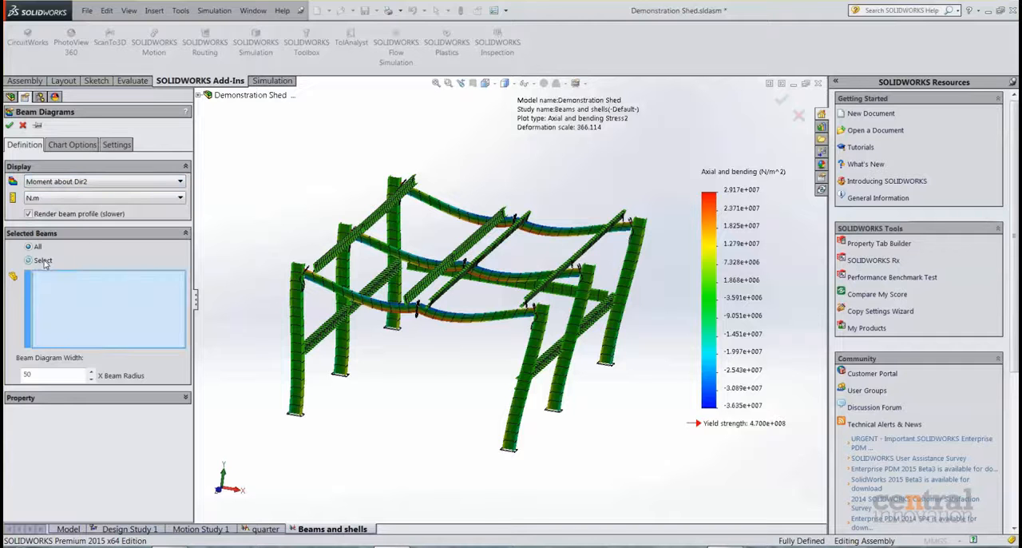
pyautogui.click(514, 409)
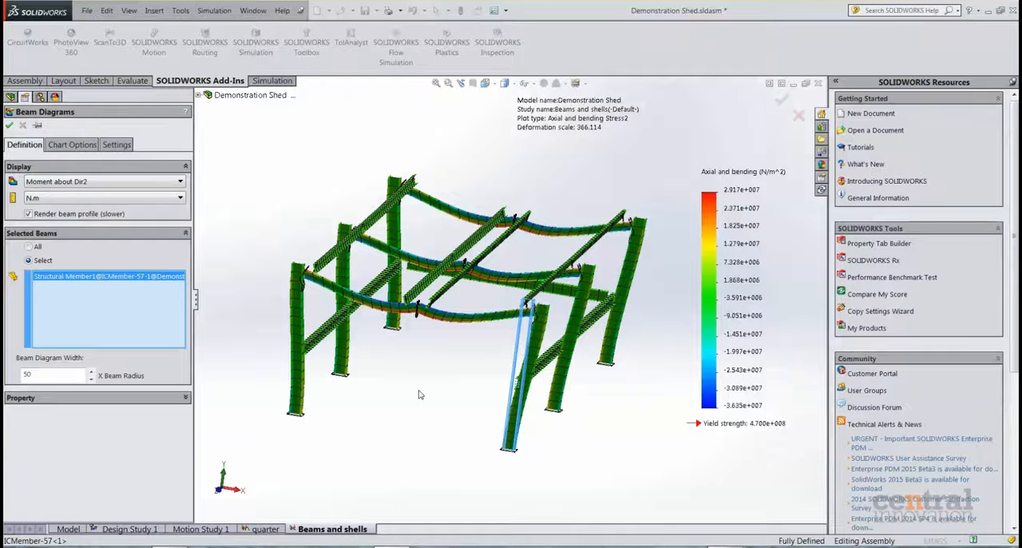
pyautogui.press('Return')
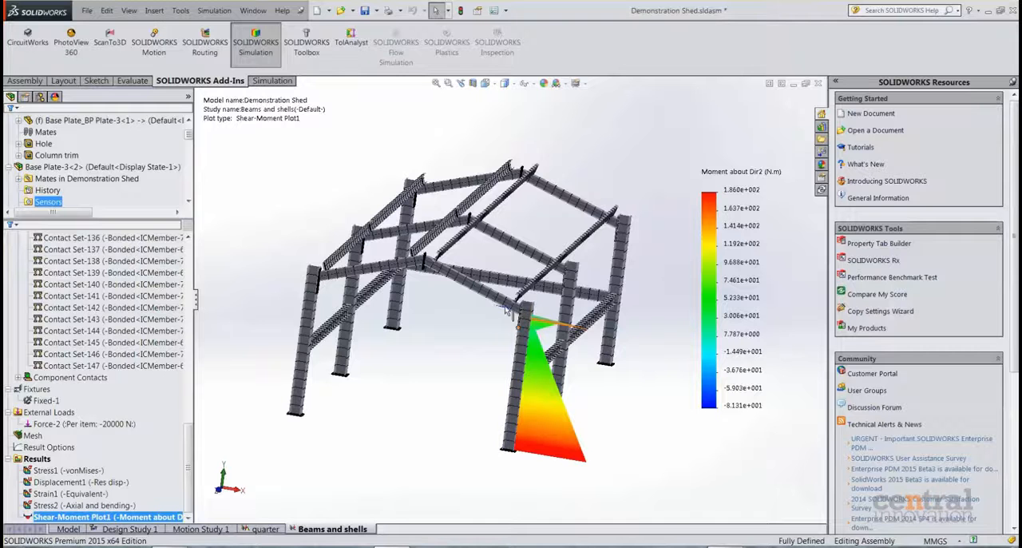
pyautogui.moveTo(406, 358); pyautogui.dragTo(429, 356, button='middle')
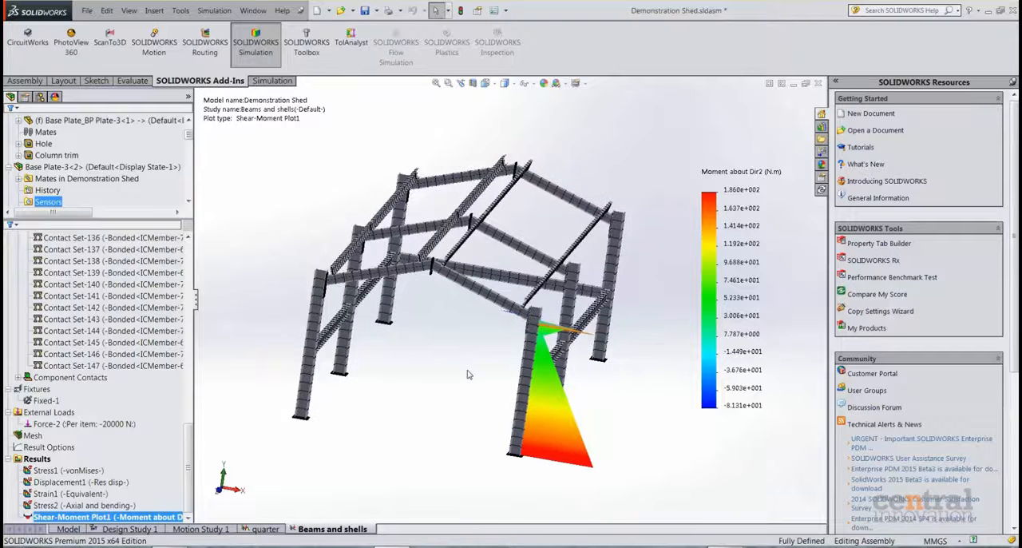
pyautogui.moveTo(415, 429)
pyautogui.mouseDown(button='middle')
pyautogui.moveTo(400, 431)
pyautogui.moveTo(394, 414)
pyautogui.moveTo(419, 422)
pyautogui.mouseUp(button='middle')
# Open the solver messages of the Beams and shells results, check the total solution time, and close them.
pyautogui.rightClick(37, 458)
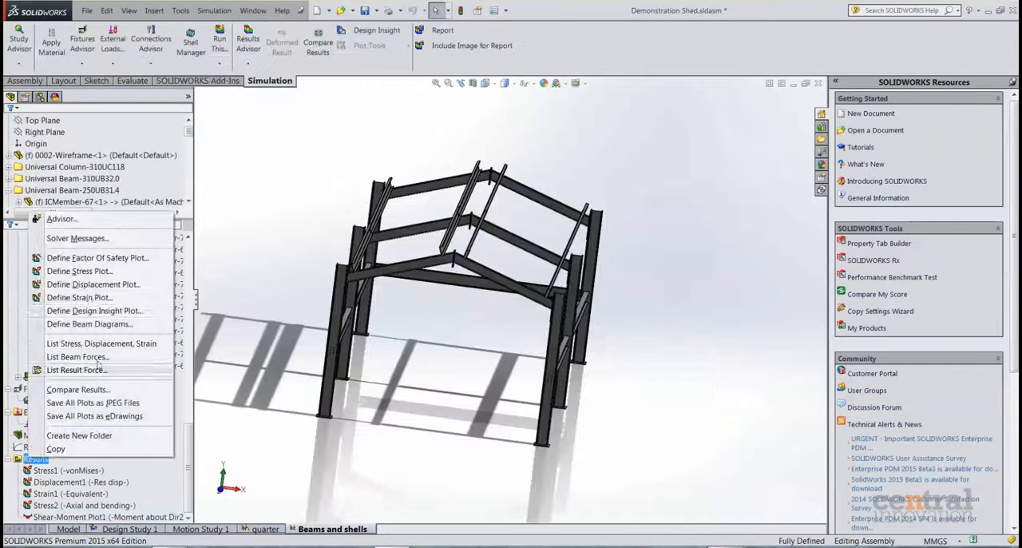
pyautogui.click(77, 238)
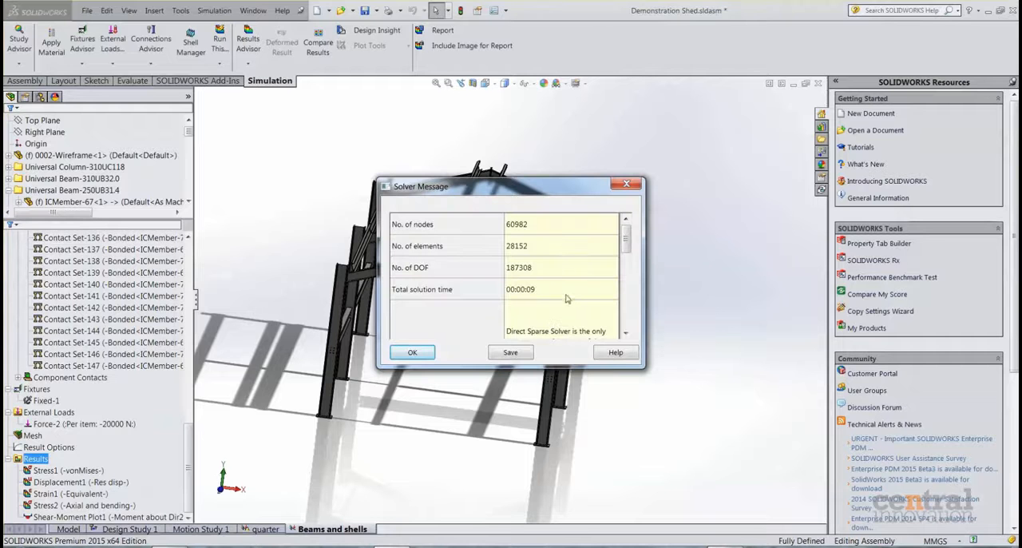
pyautogui.click(412, 353)
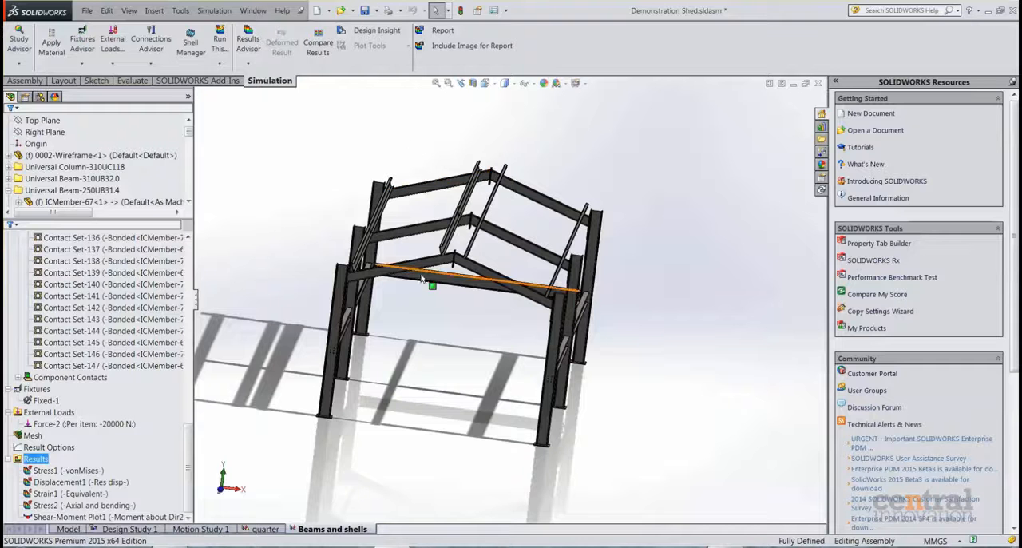
# Show the Stress2 axial and bending plot of the Beams and shells study again on the full frame.
pyautogui.moveTo(452, 392)
pyautogui.mouseDown(button='middle')
pyautogui.moveTo(442, 397)
pyautogui.moveTo(457, 398)
pyautogui.mouseUp(button='middle')
pyautogui.click(365, 478)
pyautogui.scroll(-4, 420, 444)
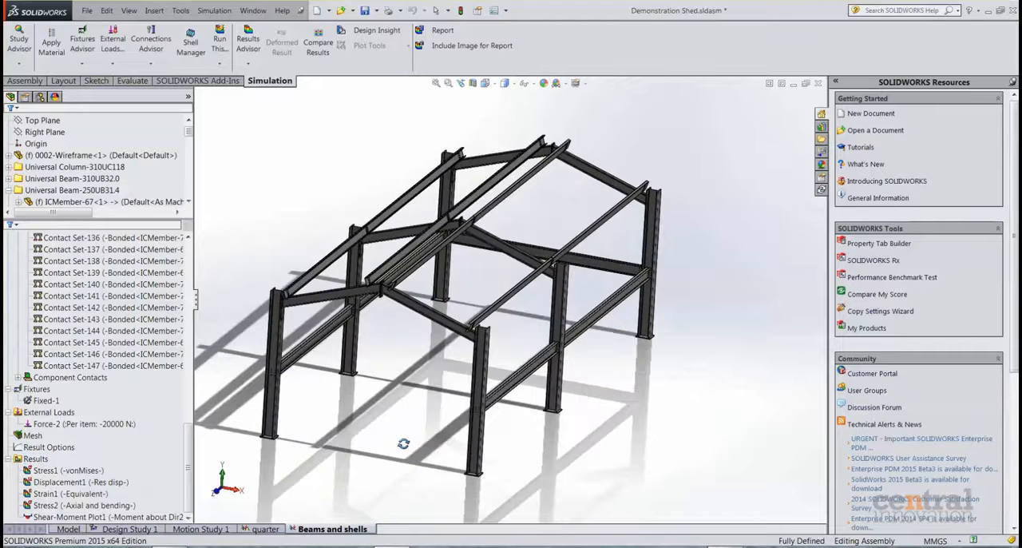
pyautogui.scroll(-4, 428, 428)
pyautogui.scroll(3, 400, 474)
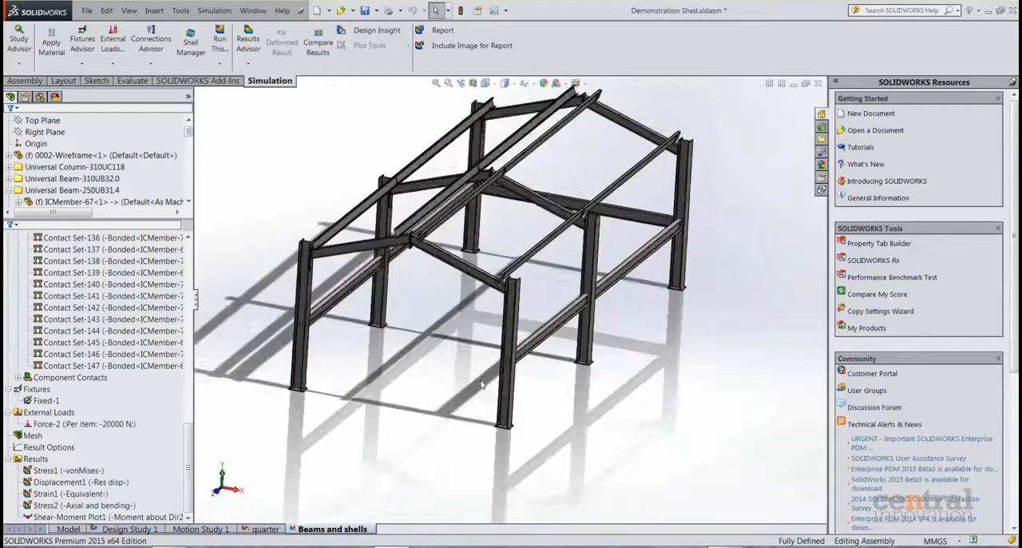
pyautogui.click(78, 506)
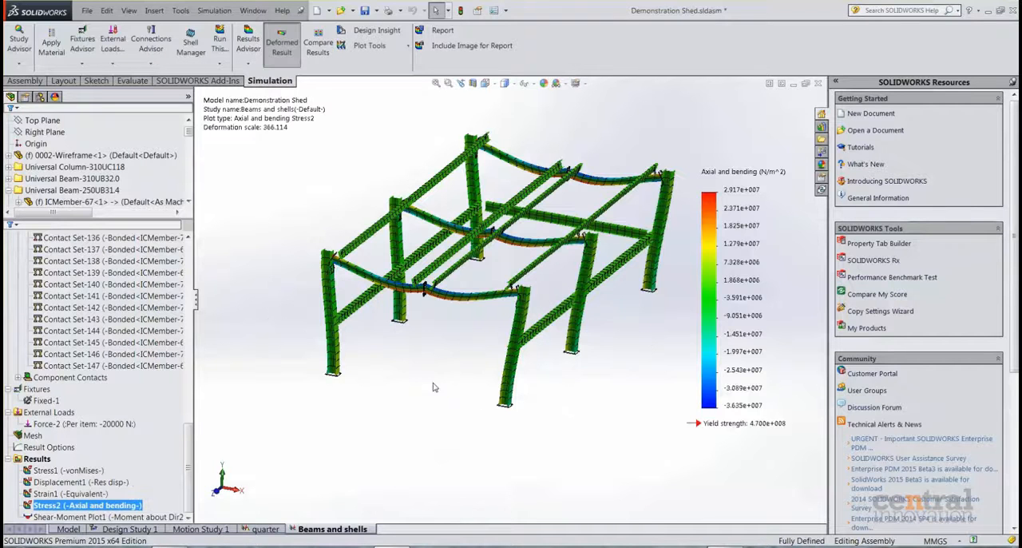
# Return from the study to the assembly model and examine the complete shed frame and its column-to-rafter connections up close.
pyautogui.click(69, 529)
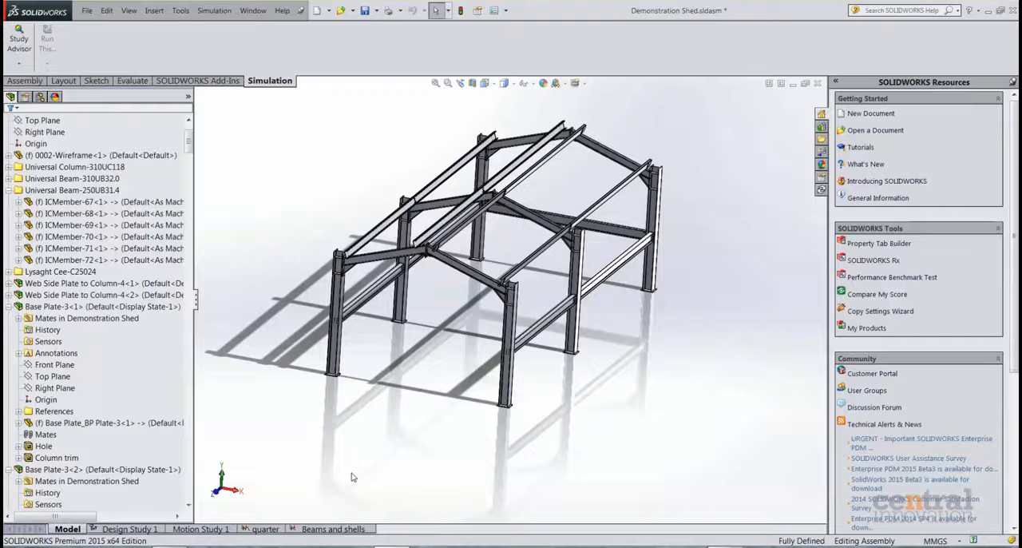
pyautogui.moveTo(491, 448); pyautogui.dragTo(322, 405, button='middle')
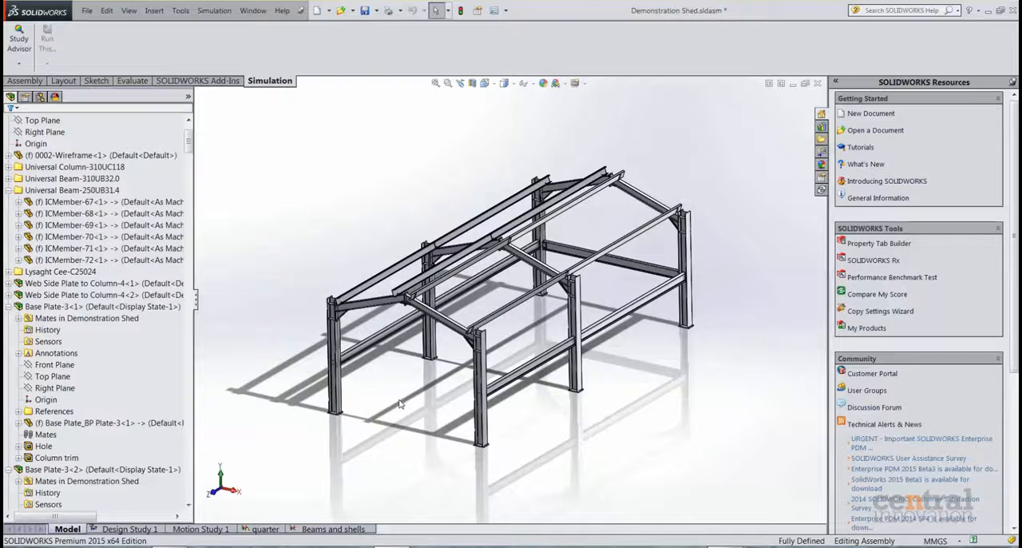
pyautogui.moveTo(408, 396); pyautogui.dragTo(408, 381, button='middle')
pyautogui.scroll(-3, 460, 284)
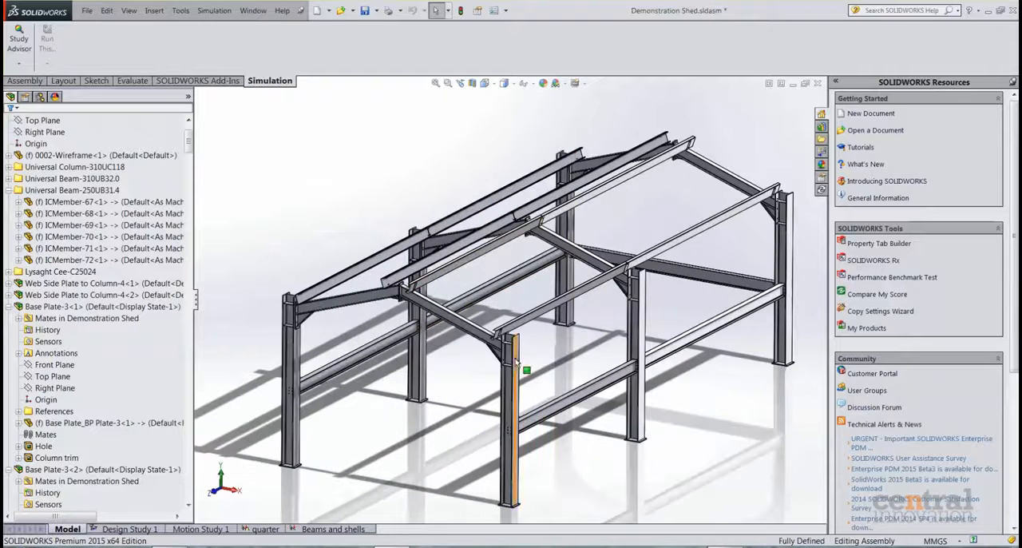